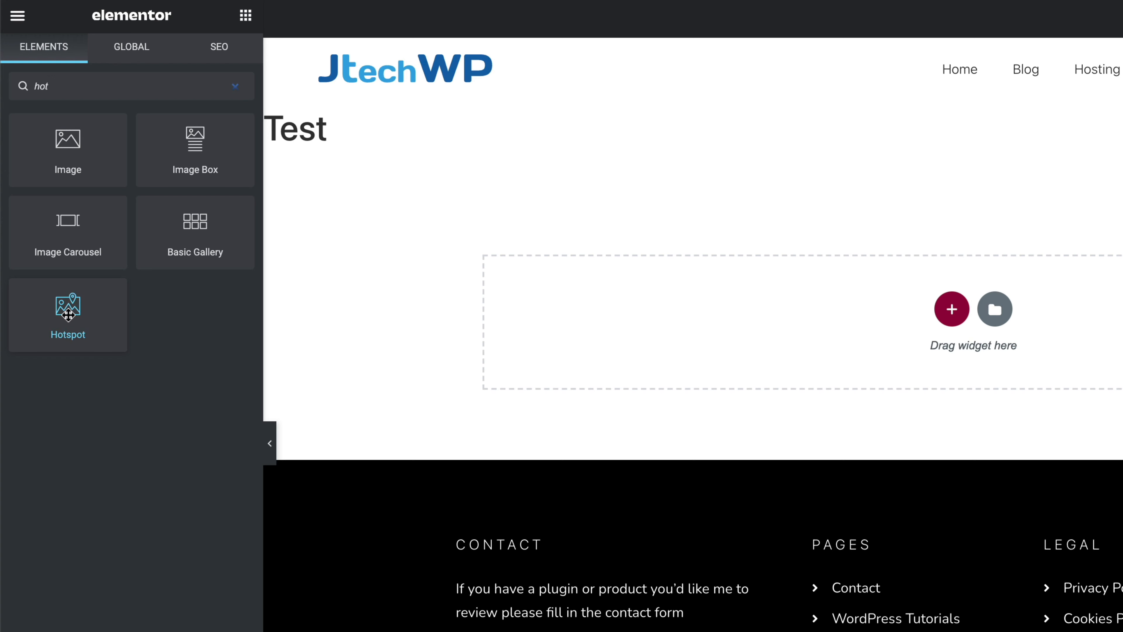
Step: Add a Hotspot widget to the empty page area and use tesla.jpg from the media library as its image
drag(86, 332, 912, 341)
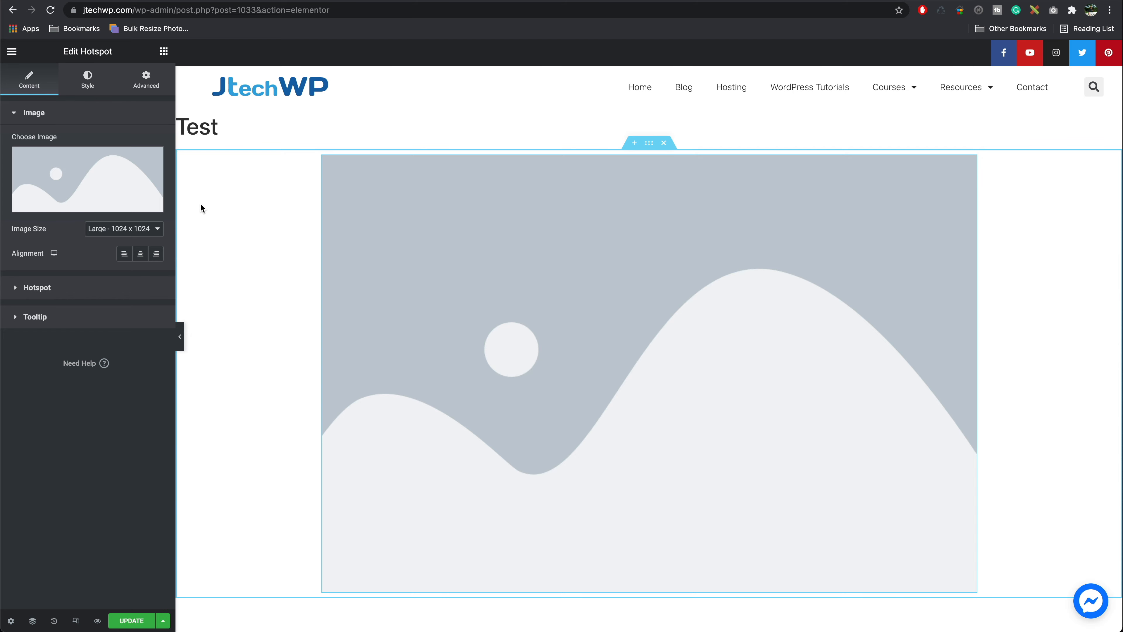
click(125, 170)
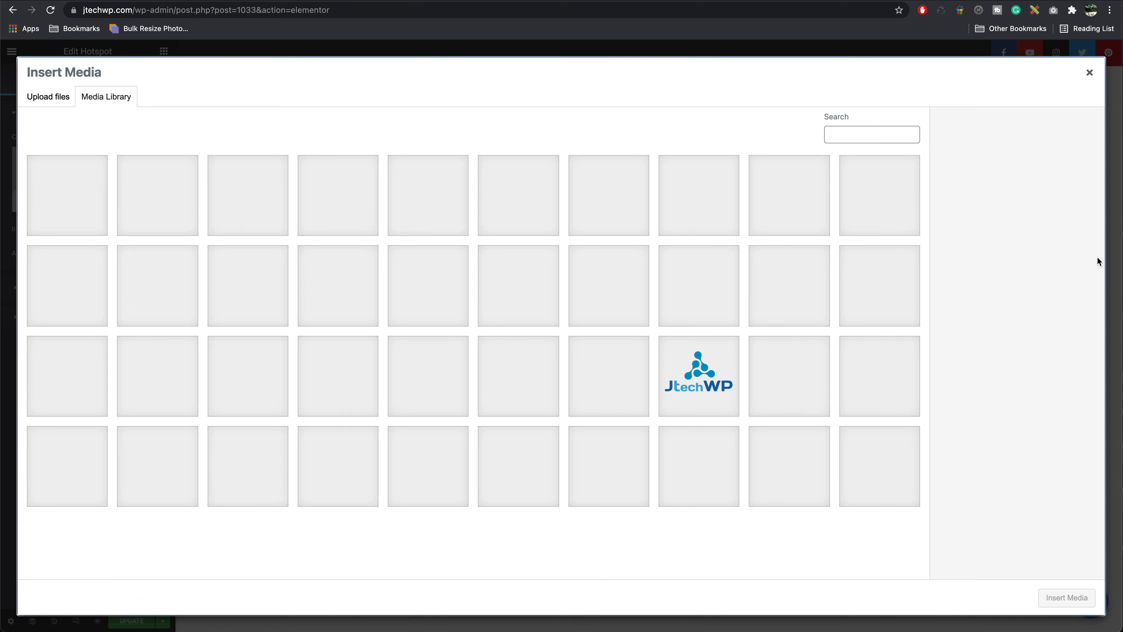
drag(1122, 266, 608, 275)
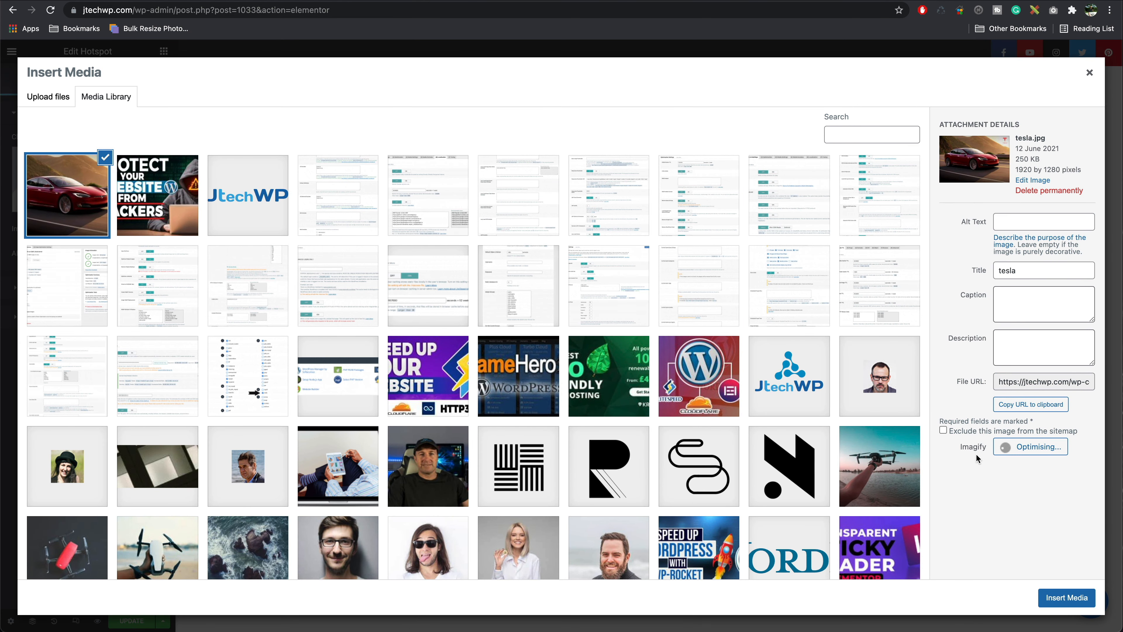
click(1066, 598)
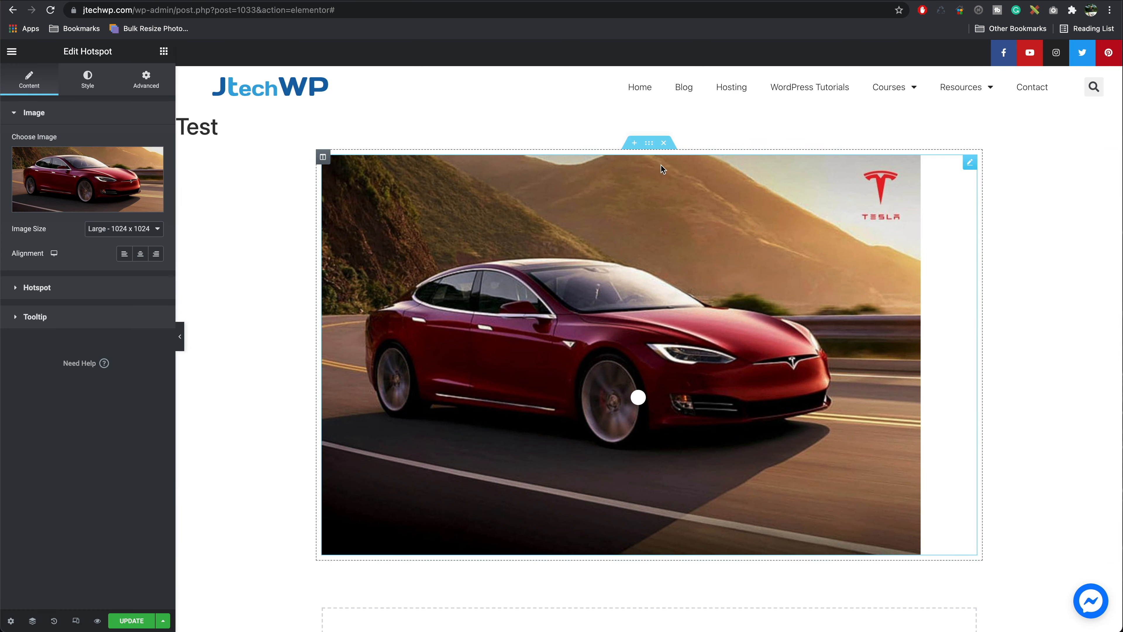
Step: Make the section's content Full Width with no columns gap, and set the hotspot image size to Full
click(649, 143)
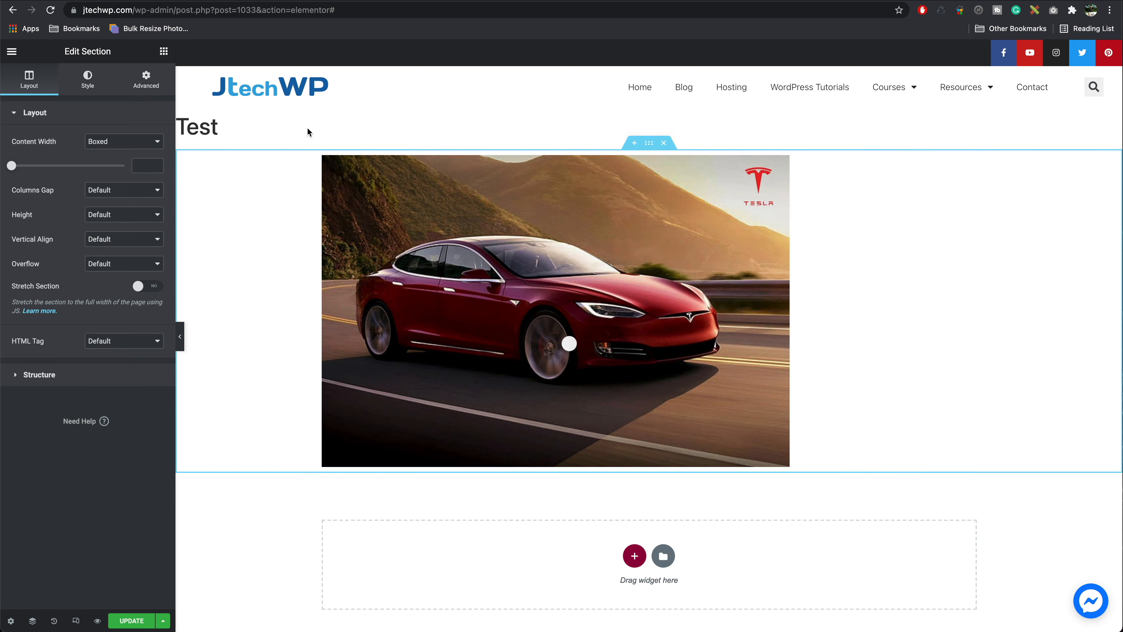
click(118, 142)
click(108, 154)
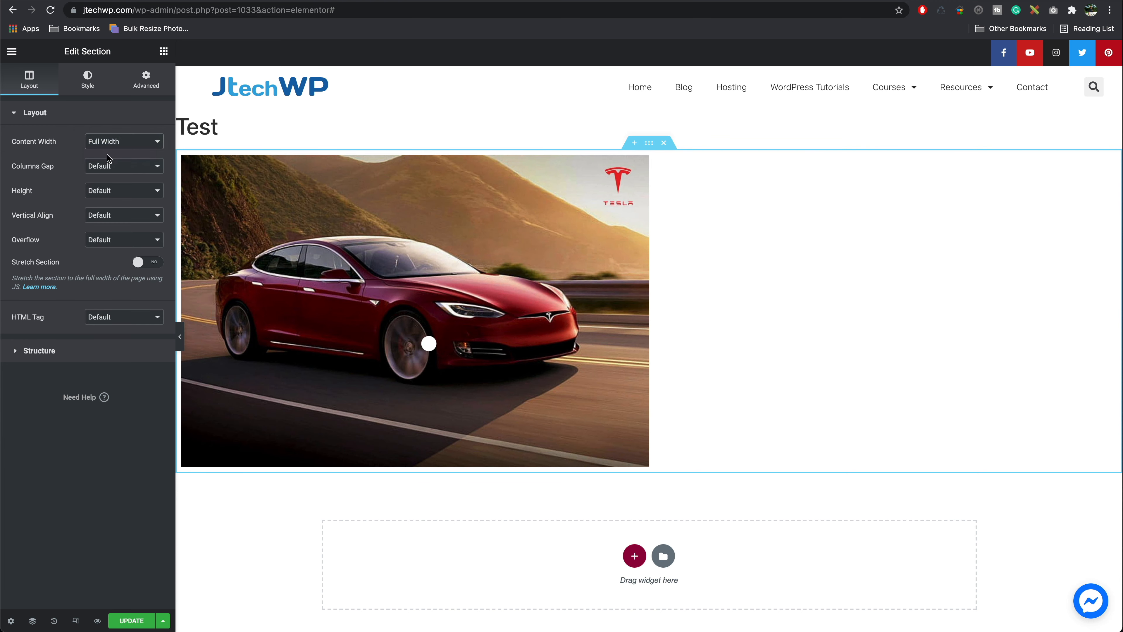
click(110, 167)
click(113, 179)
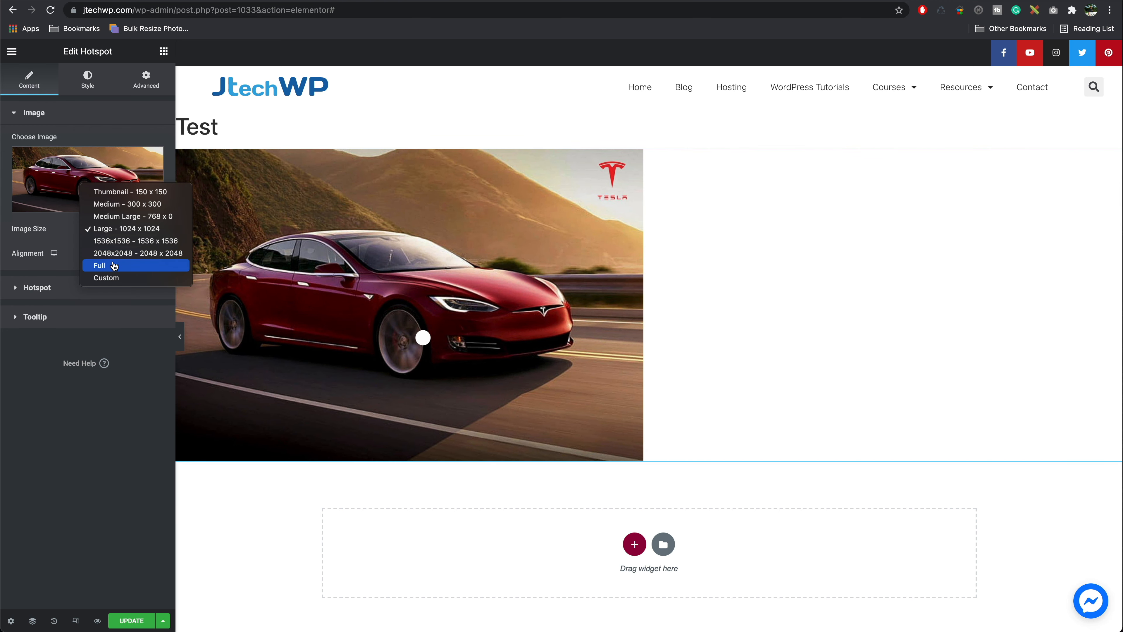
click(114, 264)
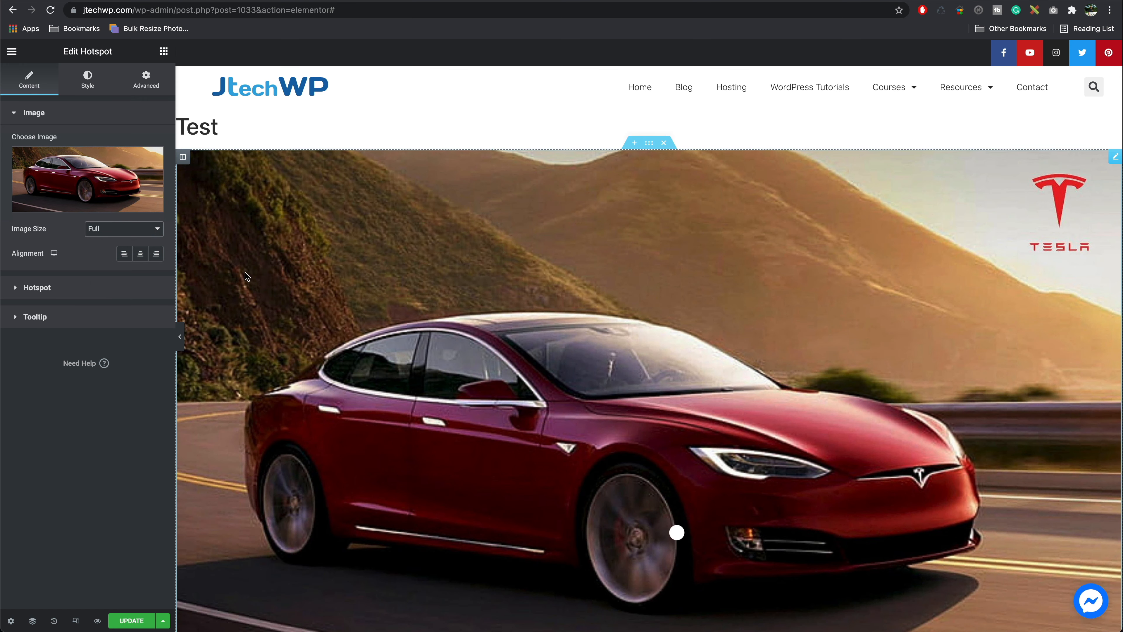
Step: Try the Soft Beat hotspot animation, settle on Expand, and open the first hotspot item for editing
mouse_move(80, 175)
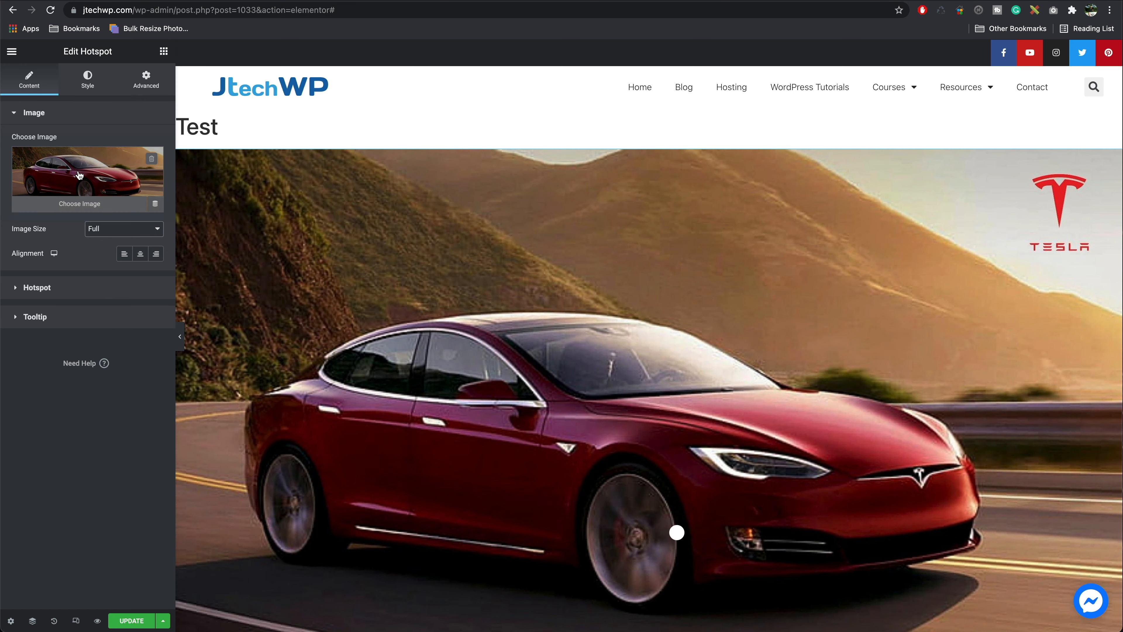
click(115, 293)
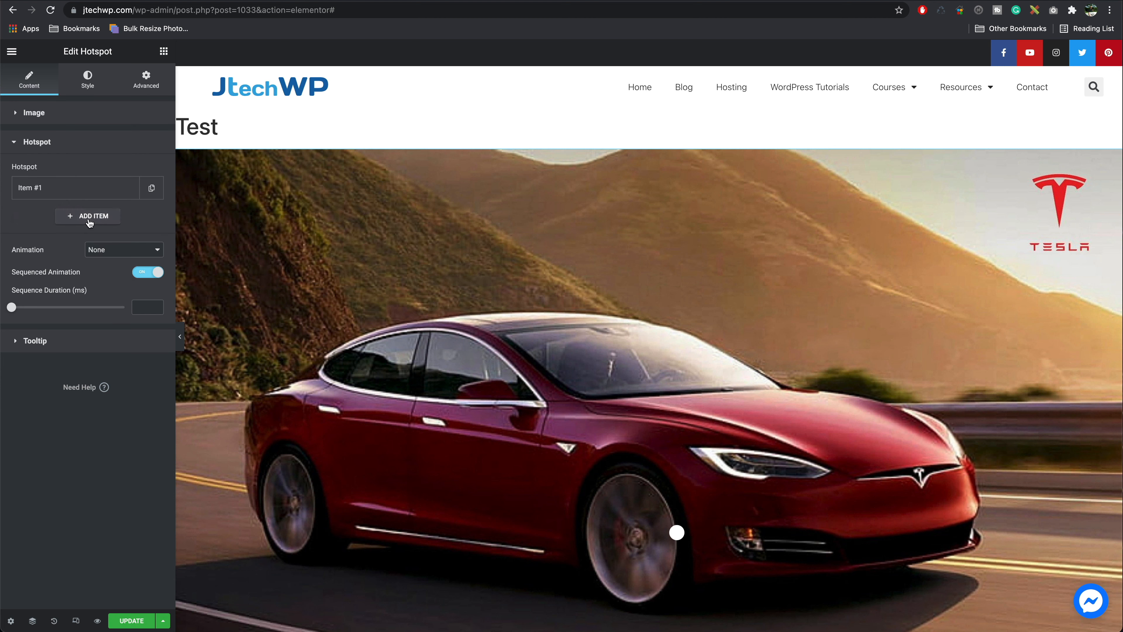
click(134, 250)
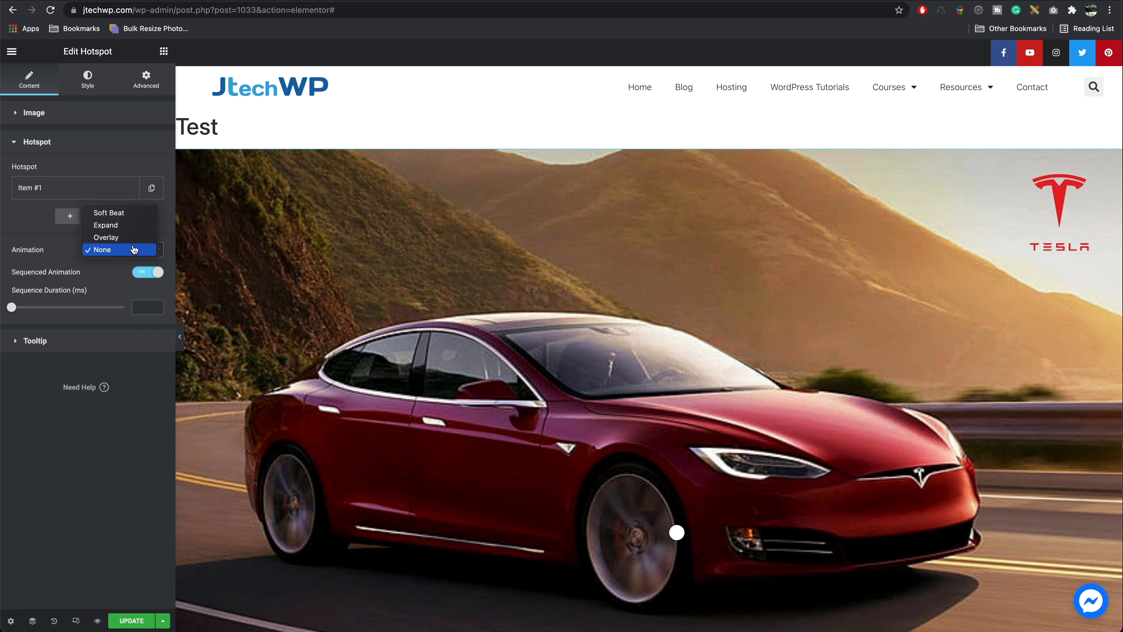
click(127, 217)
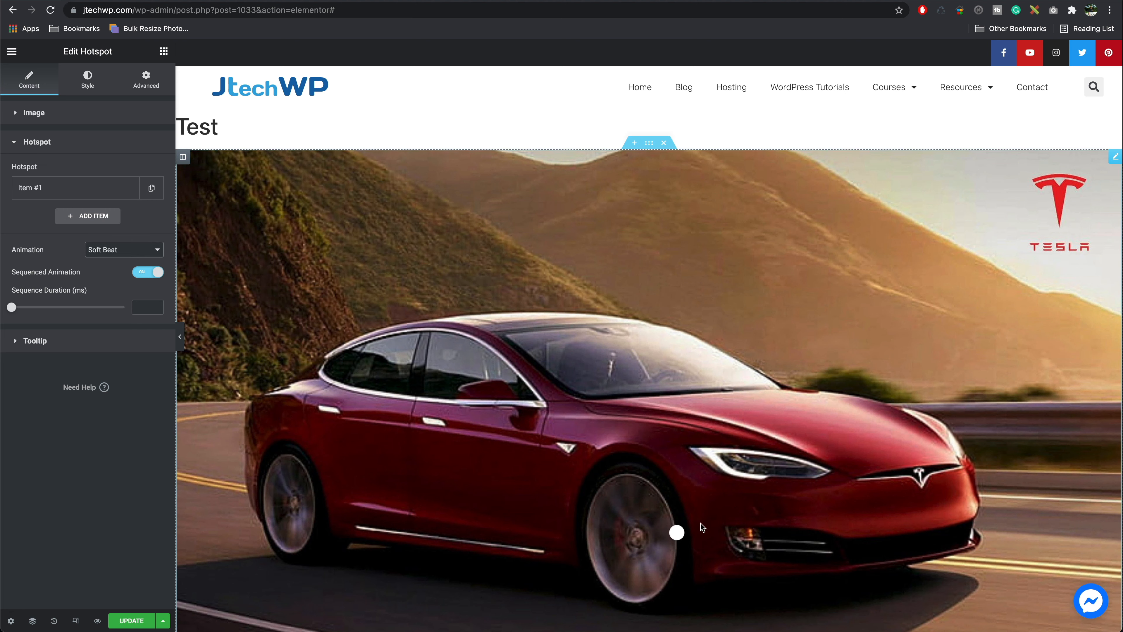
click(110, 250)
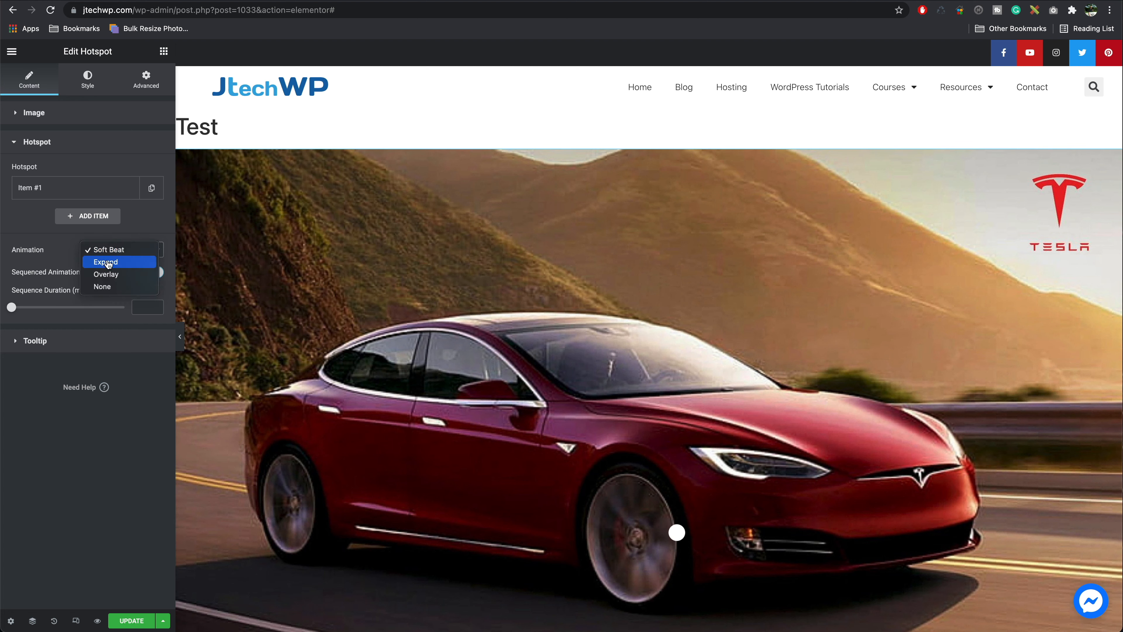
click(108, 264)
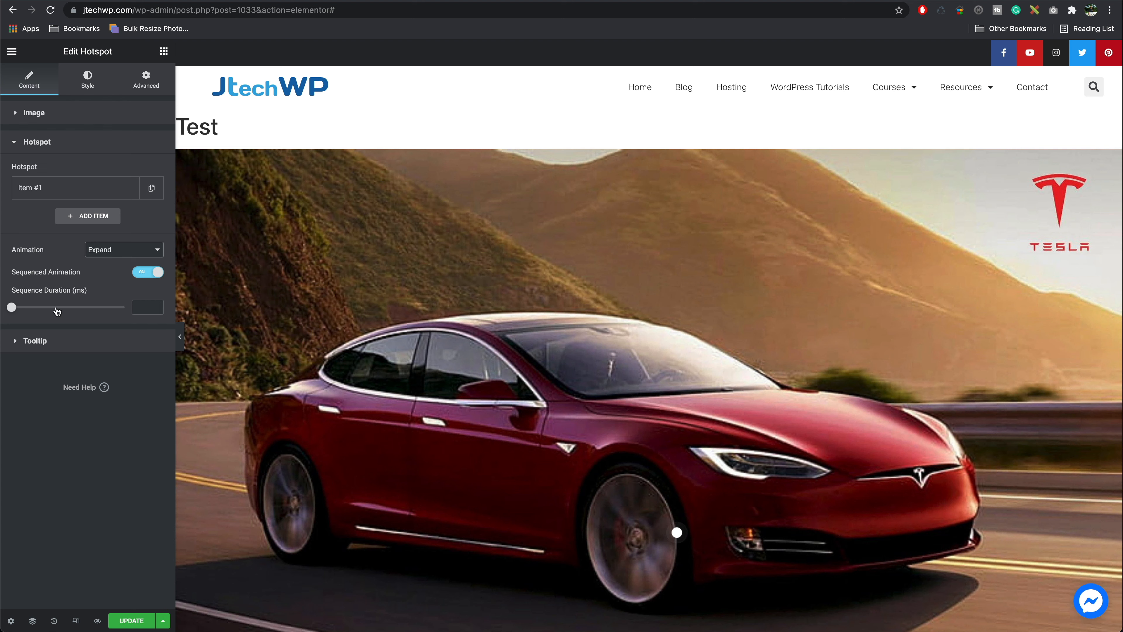
click(73, 194)
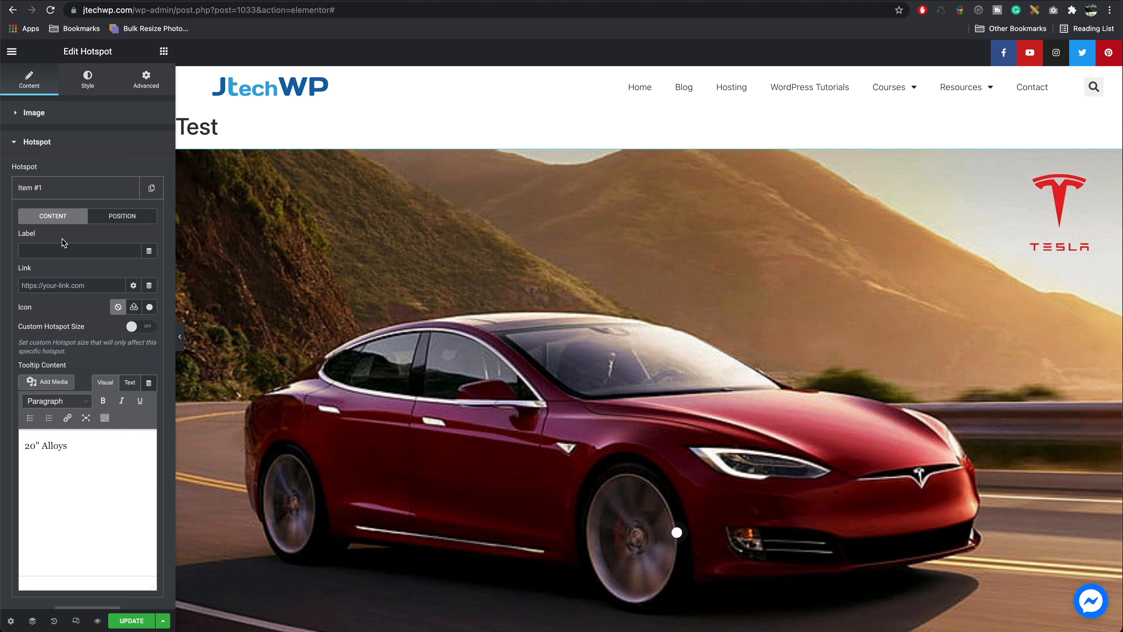
click(58, 252)
text(Whee)
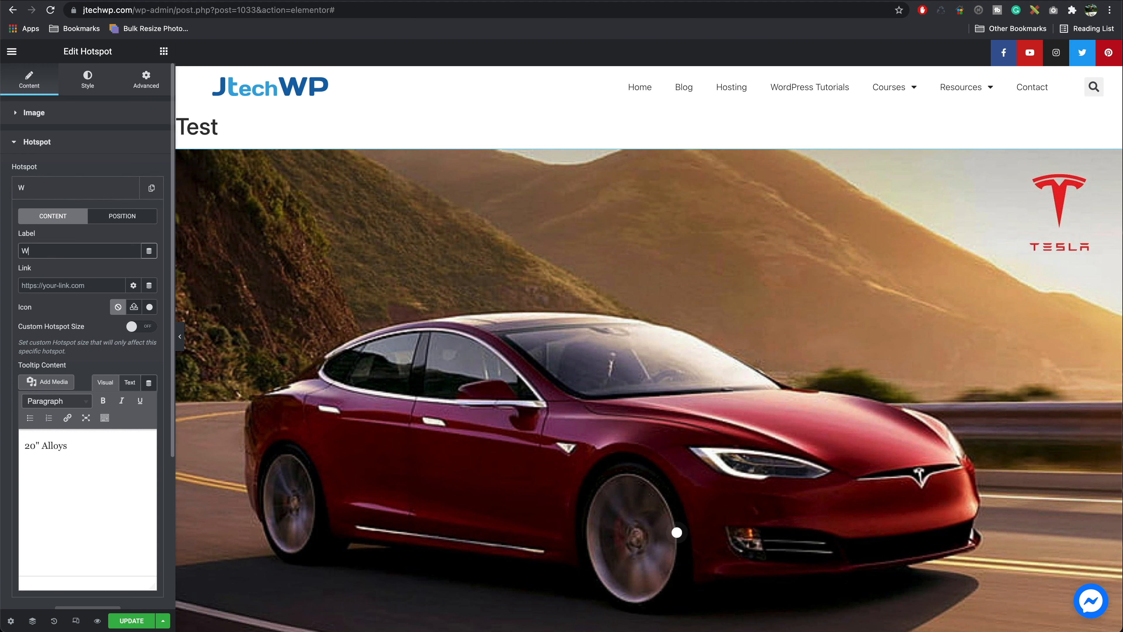
text(ls)
double_click(37, 250)
key(BackSpace)
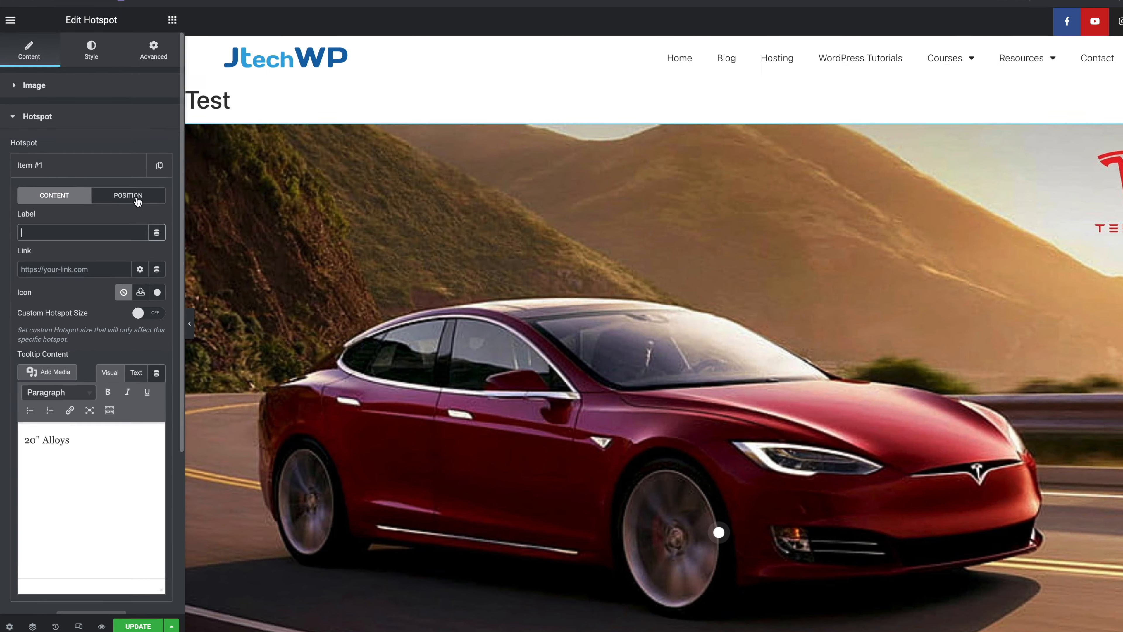
Step: Position the hotspot on the centre of the front wheel with a horizontal offset of 48 and a vertical offset of 62
click(126, 220)
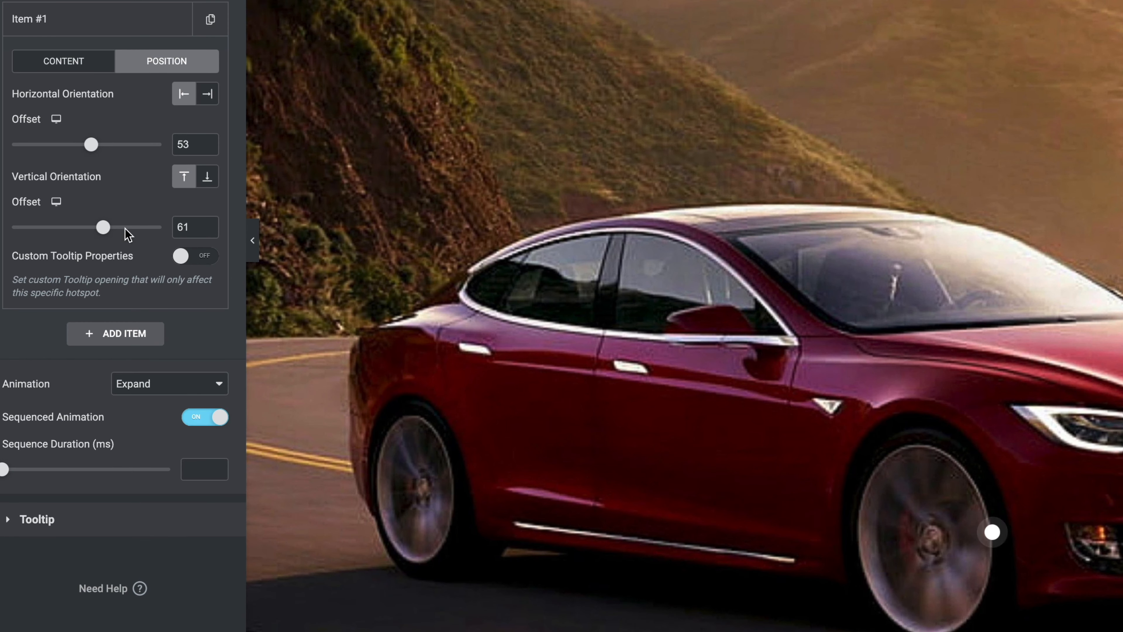
drag(89, 151, 83, 154)
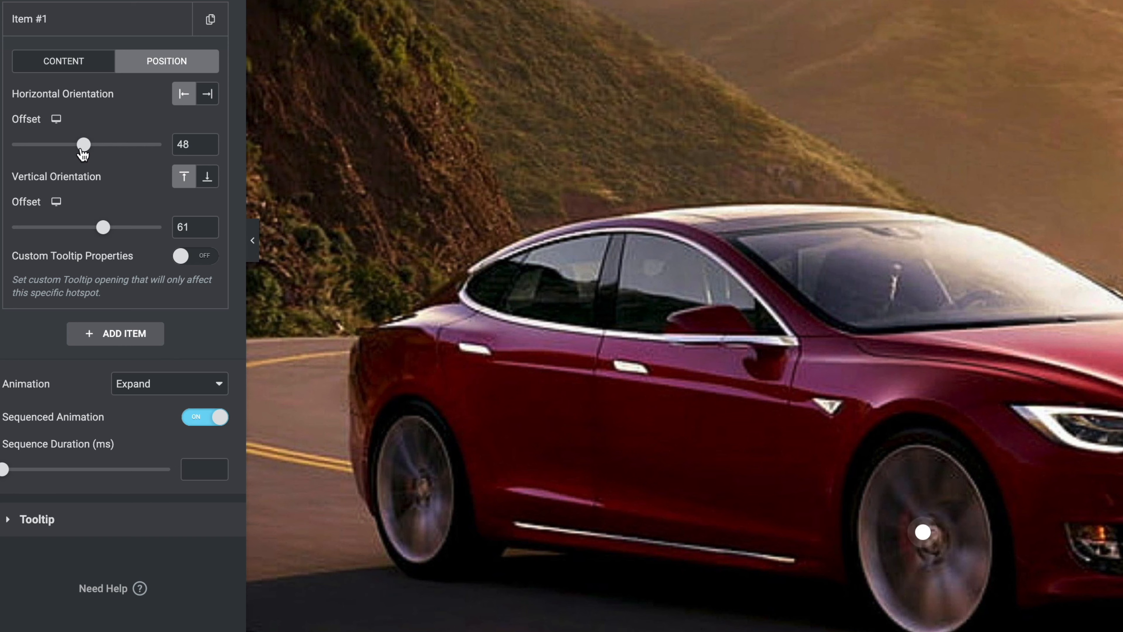
drag(100, 234, 101, 234)
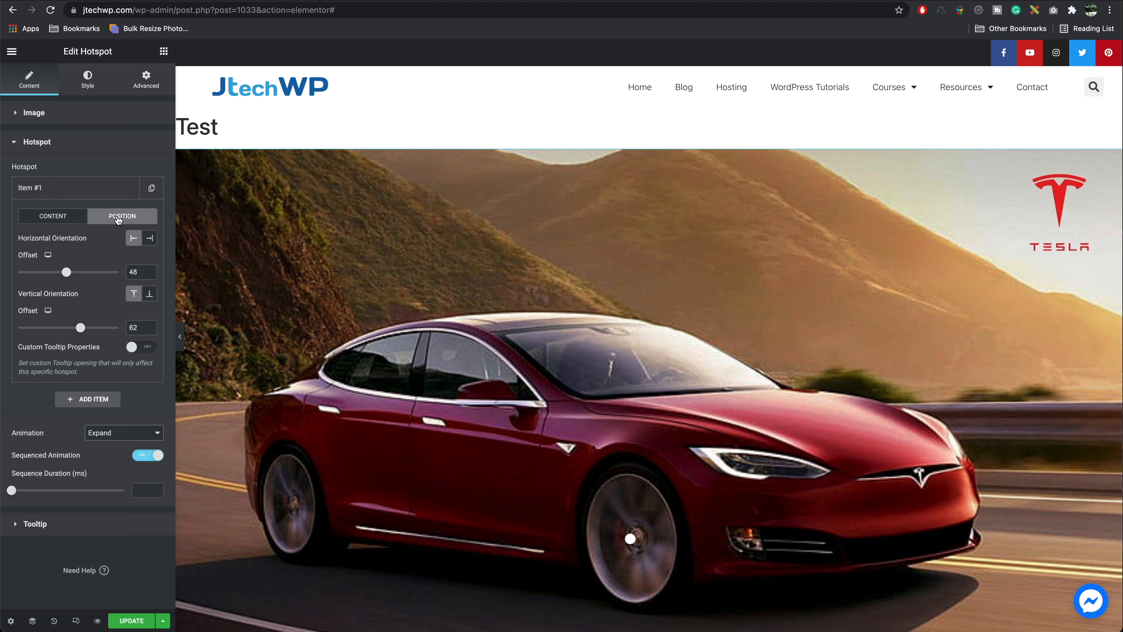
Step: Give the first hotspot the outlined plus square icon from the icon library
click(52, 217)
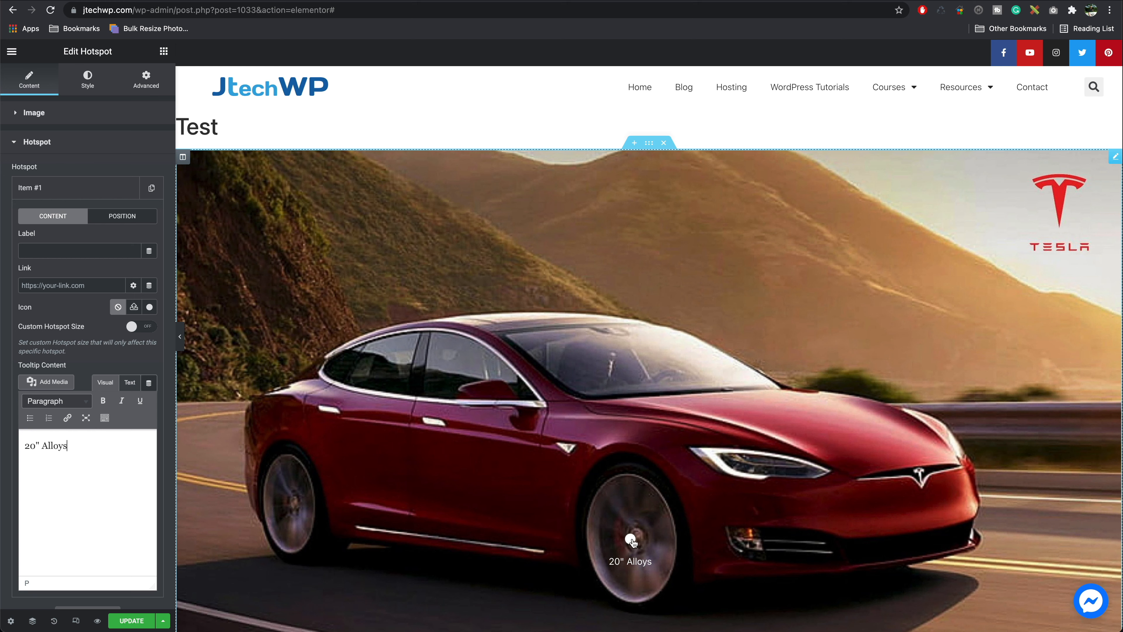
click(134, 307)
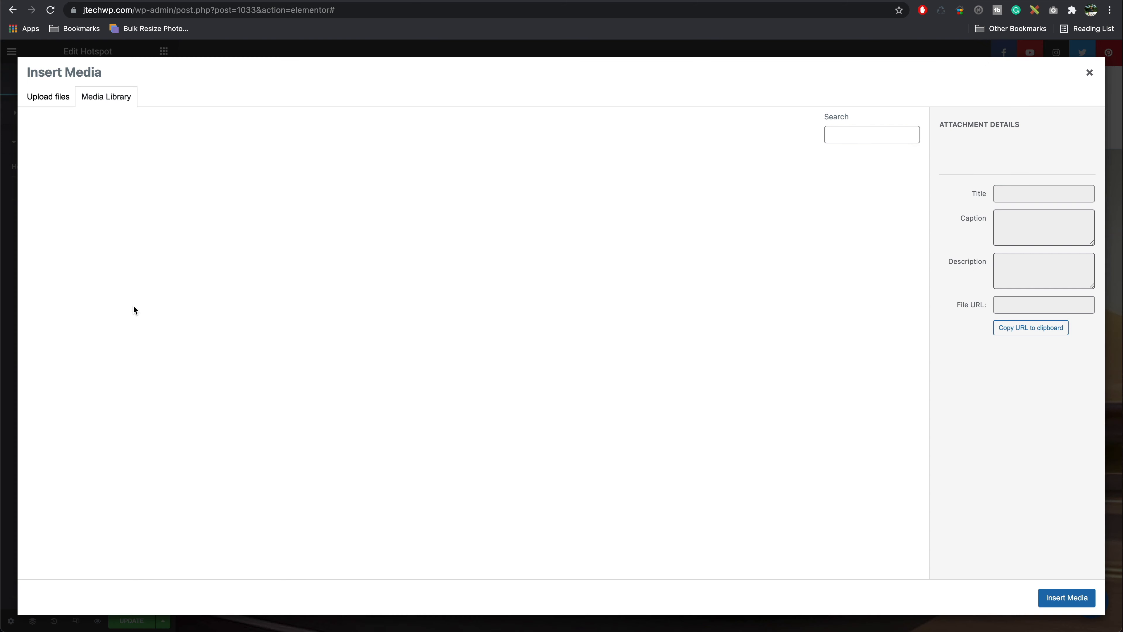
click(1089, 73)
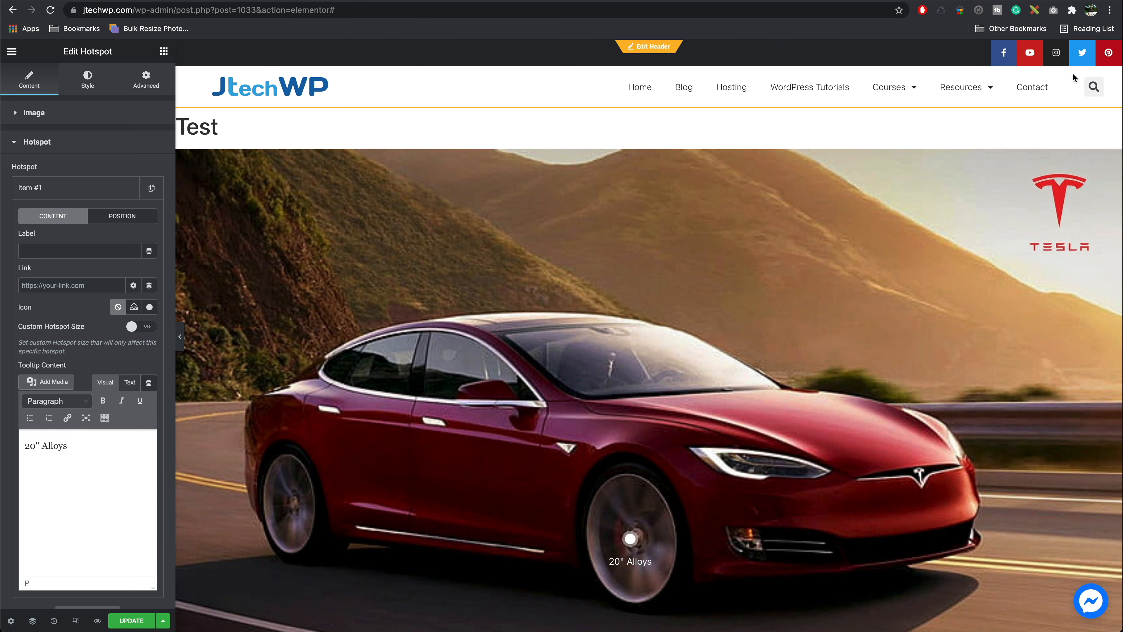
click(150, 307)
scroll(663, 319, down, 15)
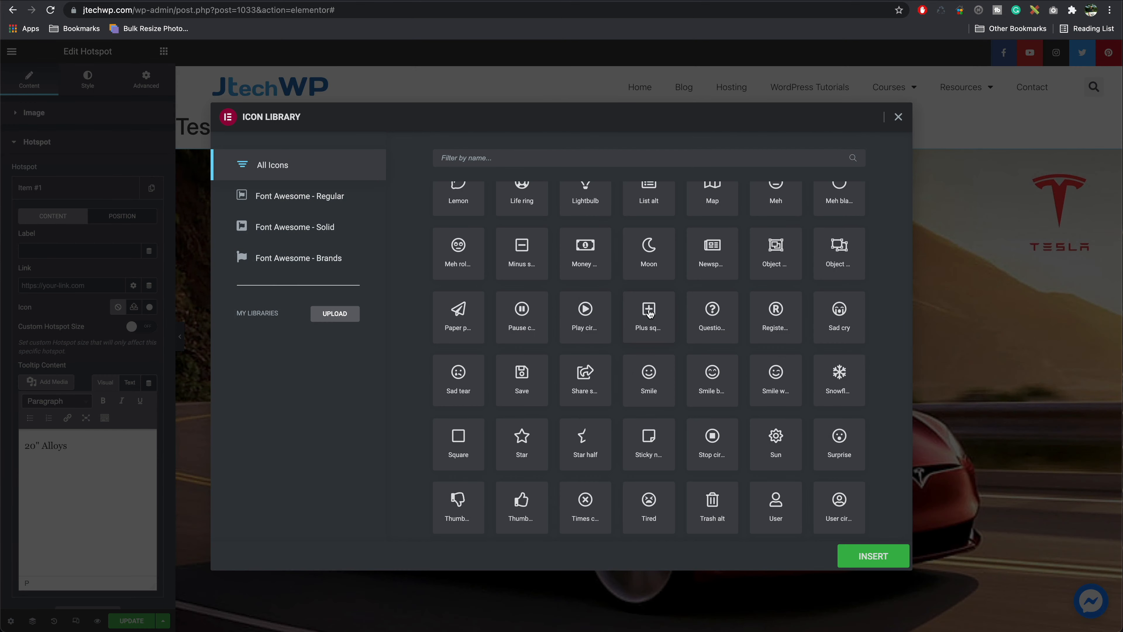
click(649, 313)
click(889, 555)
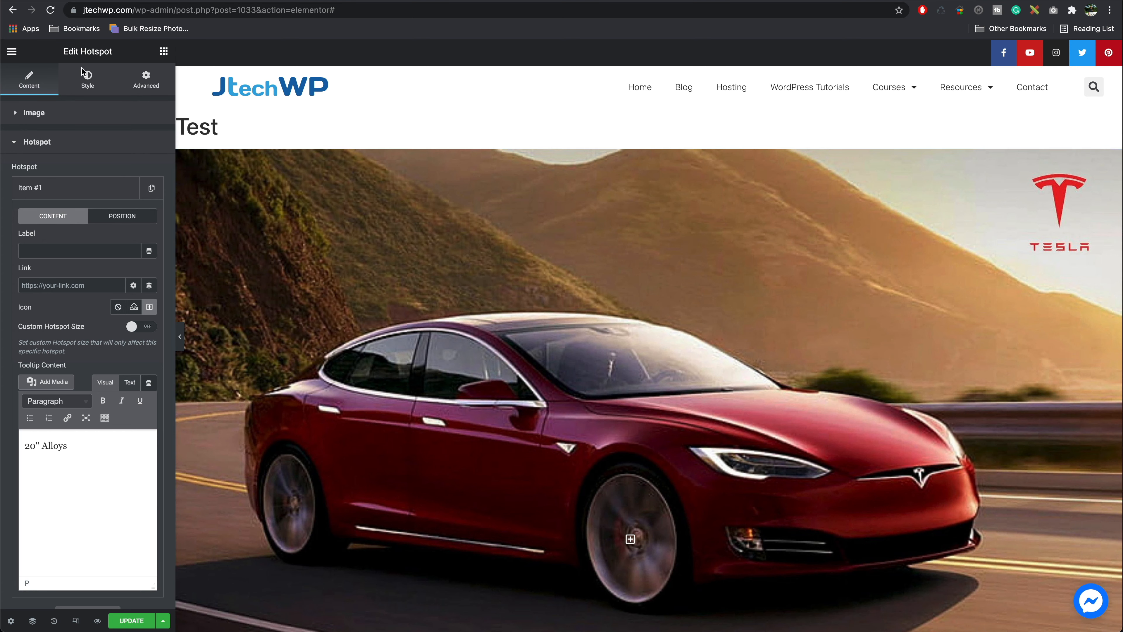
Step: Enlarge the hotspot icon slightly in the widget's hotspot style settings
click(87, 84)
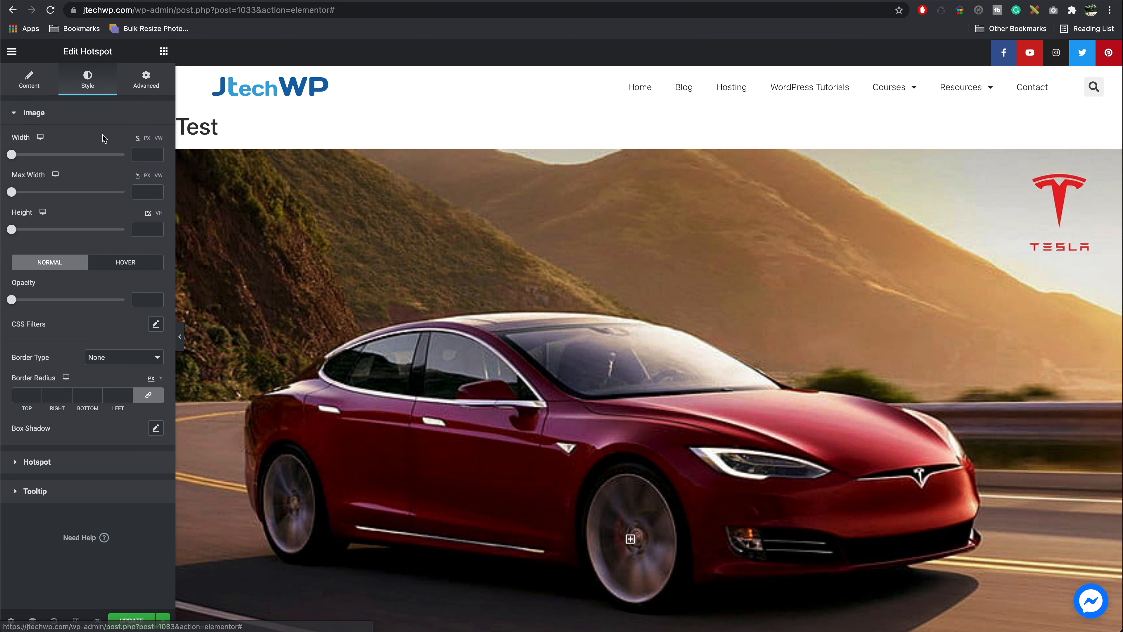
click(85, 469)
mouse_move(12, 209)
mouse_down()
mouse_move(41, 216)
mouse_move(26, 218)
mouse_up()
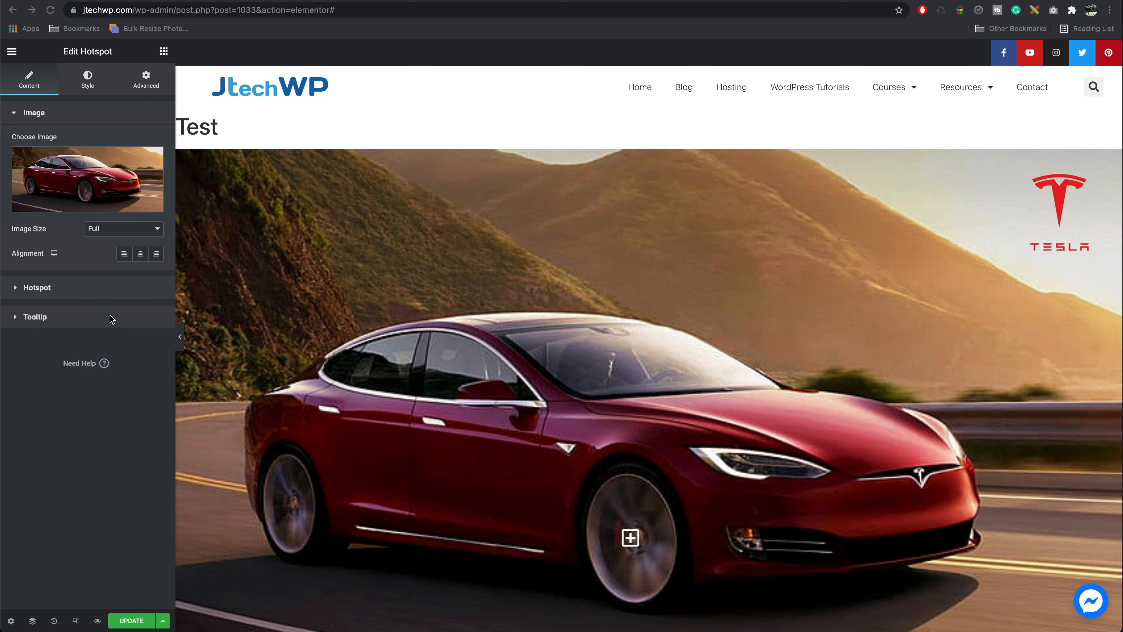
Step: Set the tooltip trigger to Hover and test it on the wheel hotspot
click(89, 317)
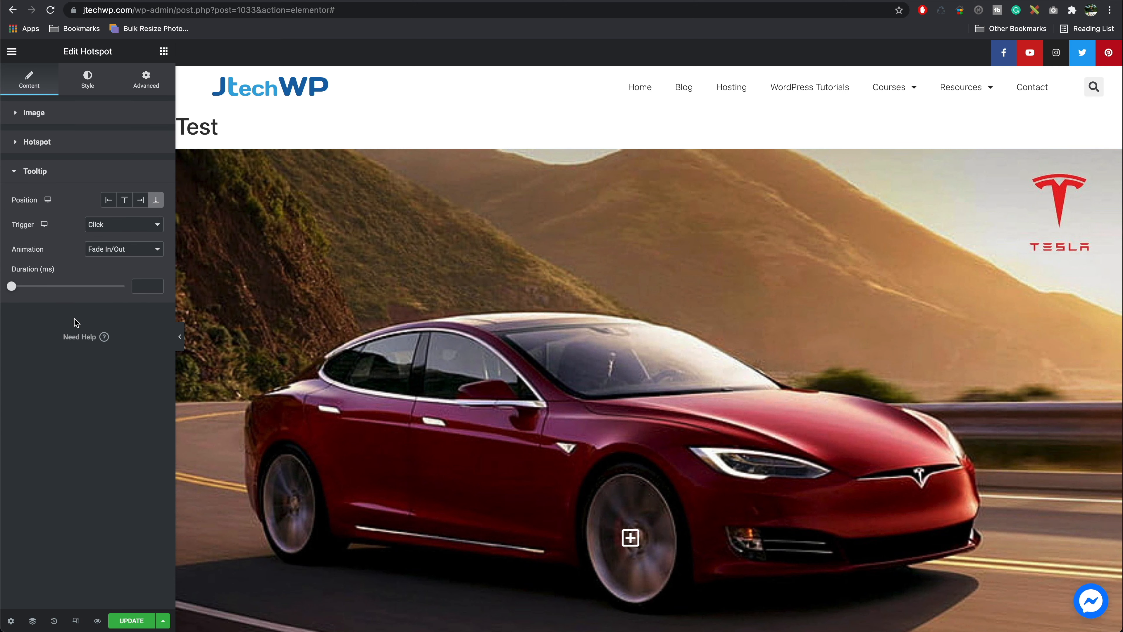
click(111, 226)
click(103, 212)
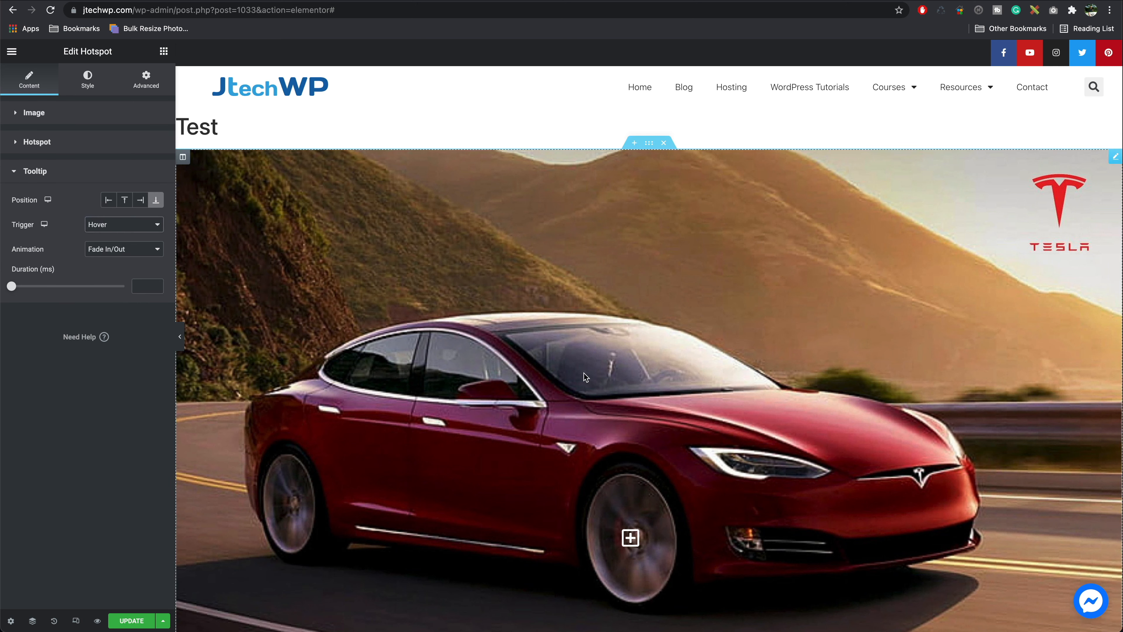
mouse_move(630, 537)
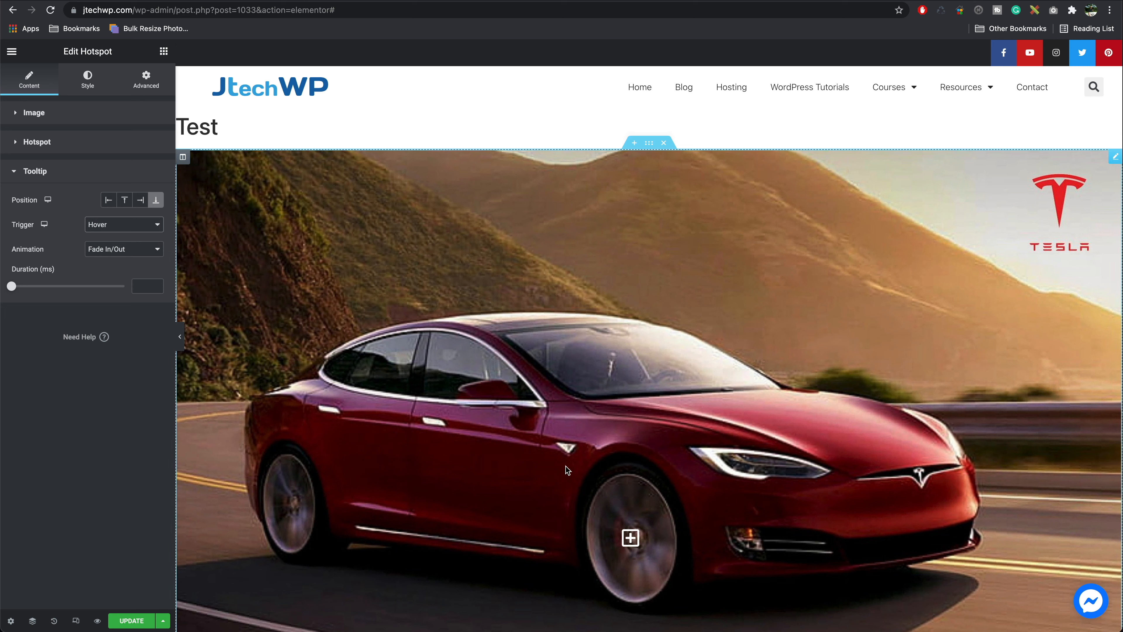
Step: Try the Fade Grow, Fade By Direction and Slide By Direction tooltip animations, previewing each on the wheel hotspot
click(113, 251)
click(111, 261)
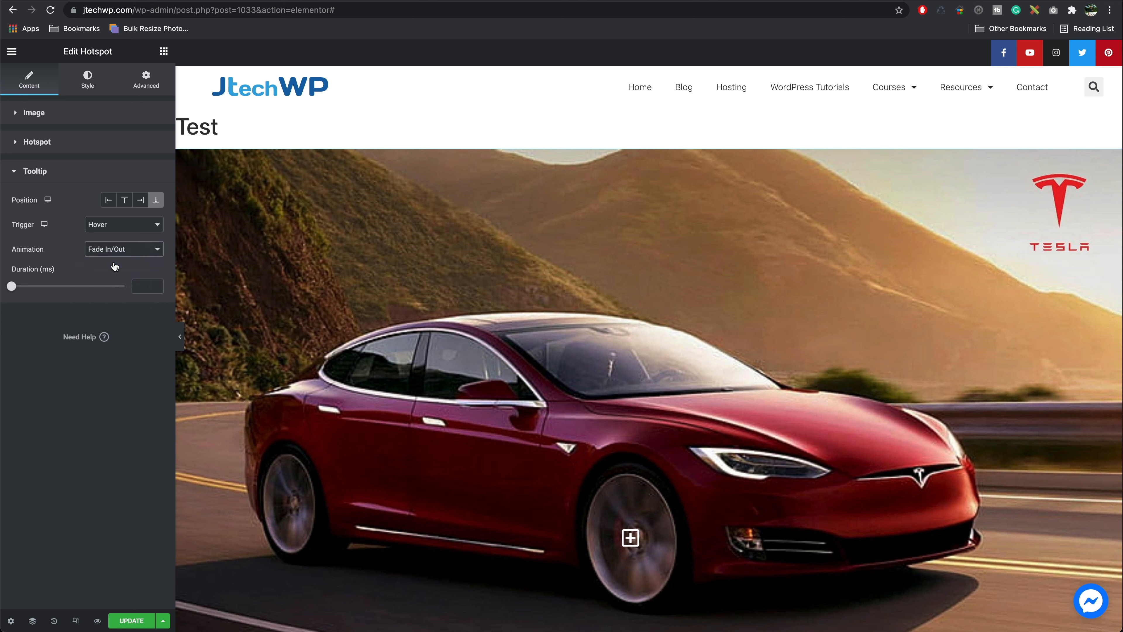
mouse_move(630, 536)
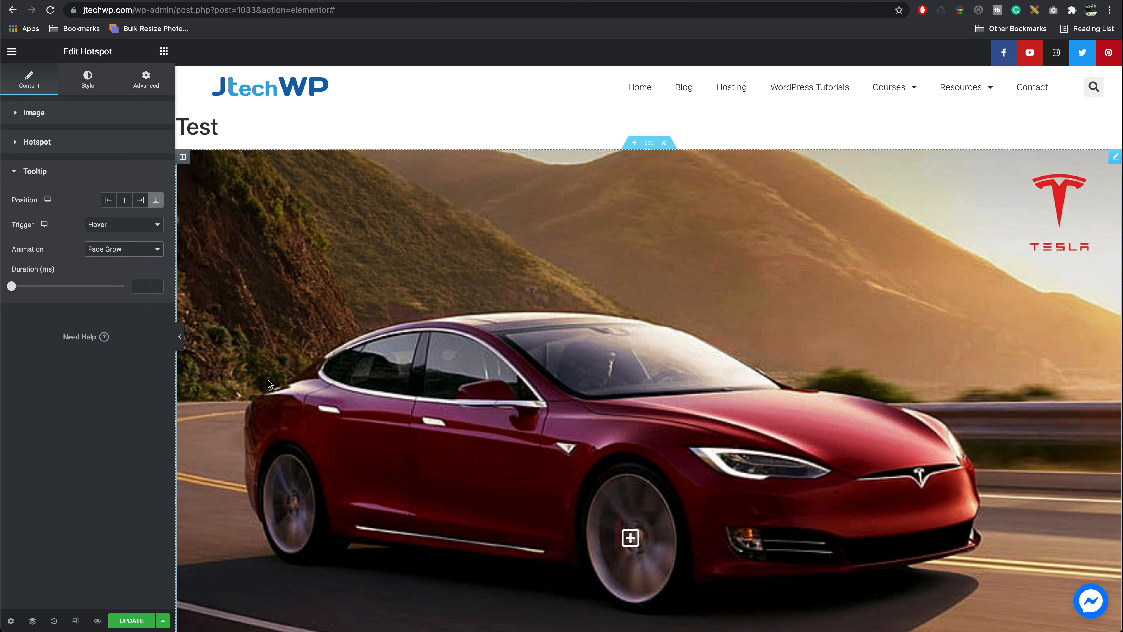
click(137, 249)
click(132, 261)
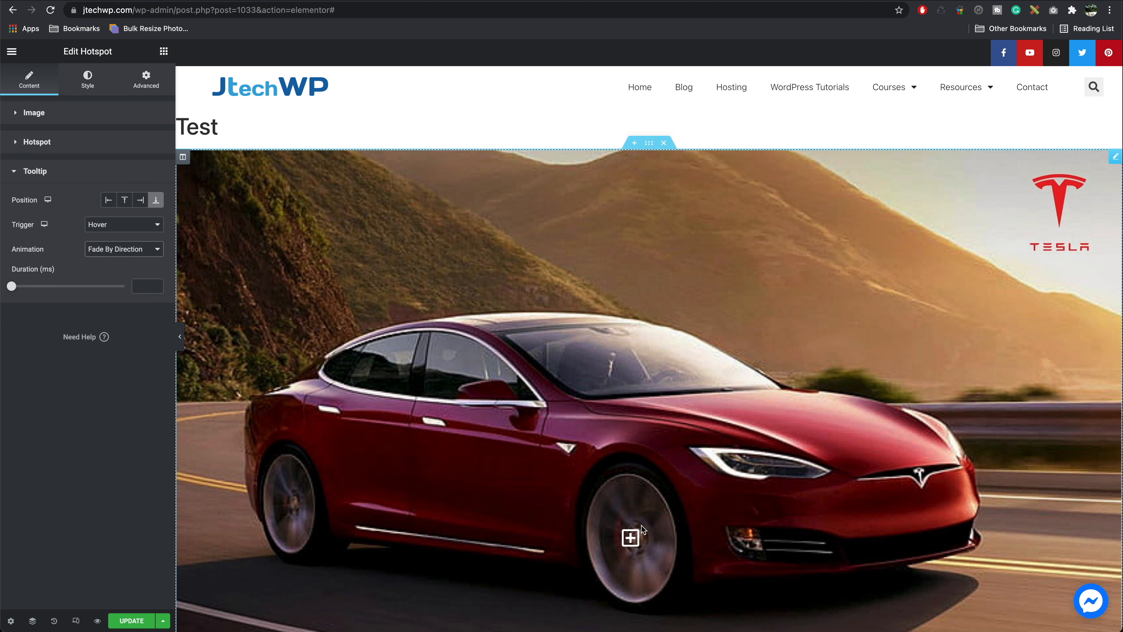
mouse_move(633, 538)
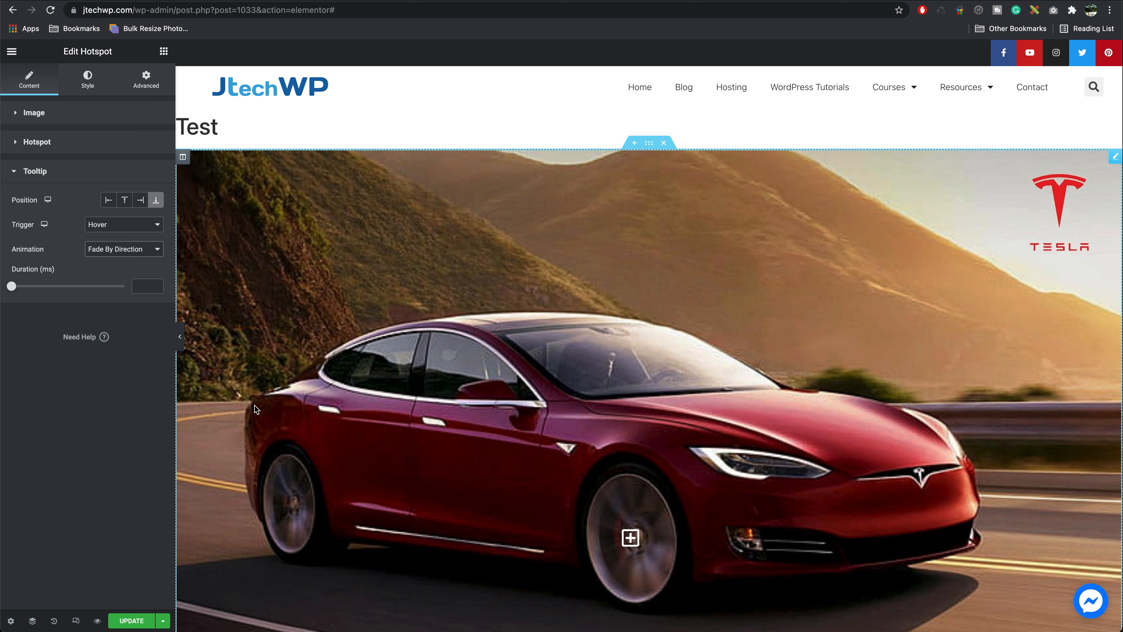
click(128, 249)
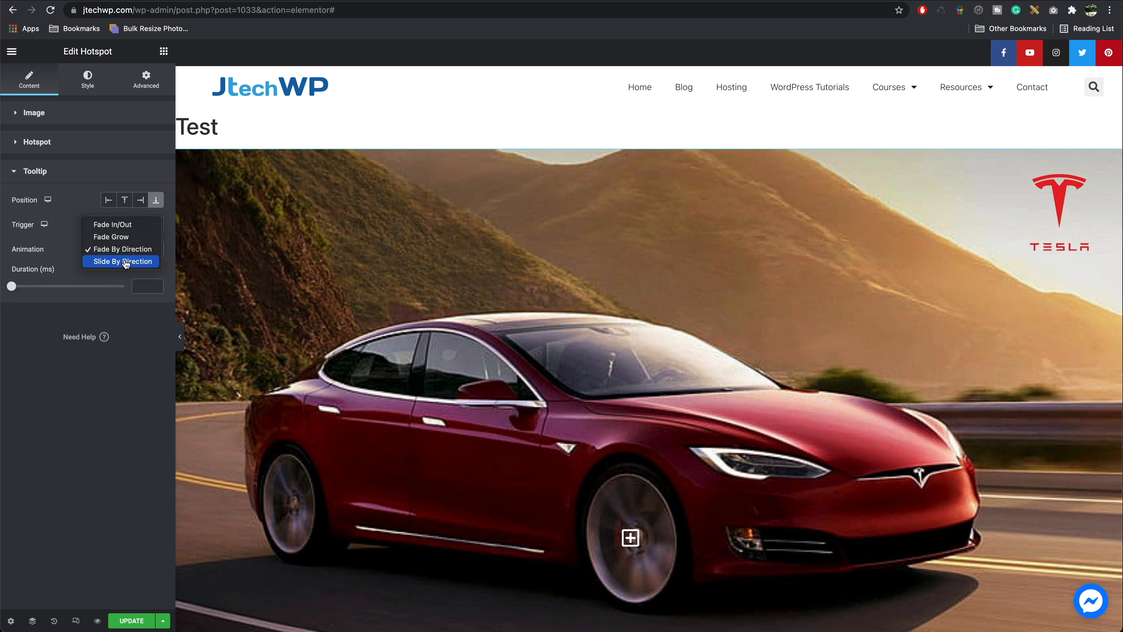
click(129, 261)
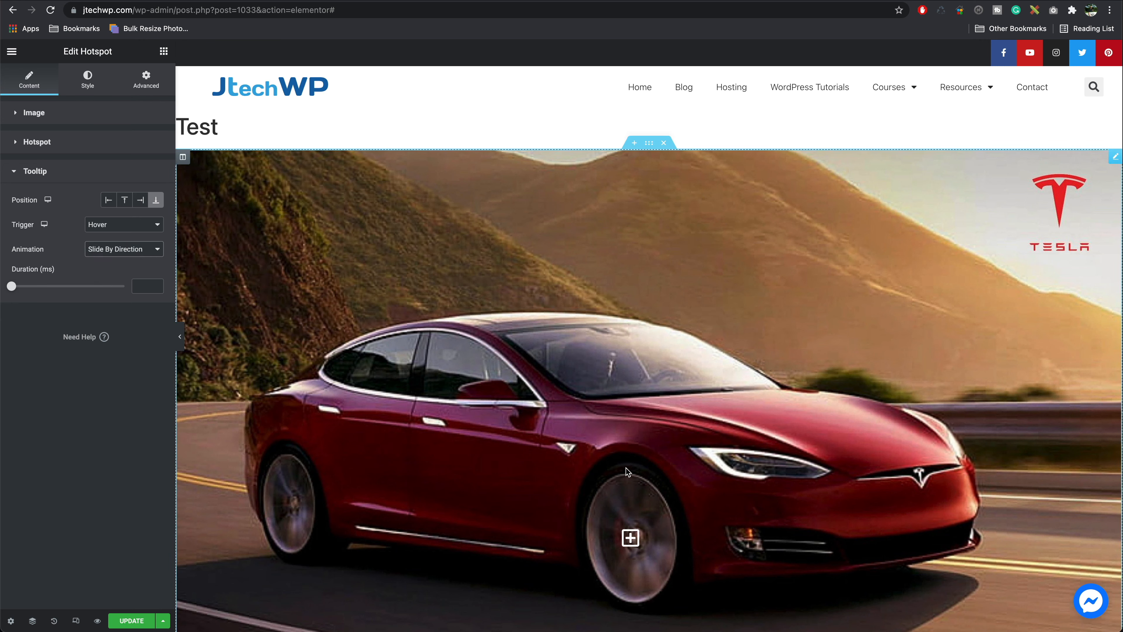
mouse_move(635, 534)
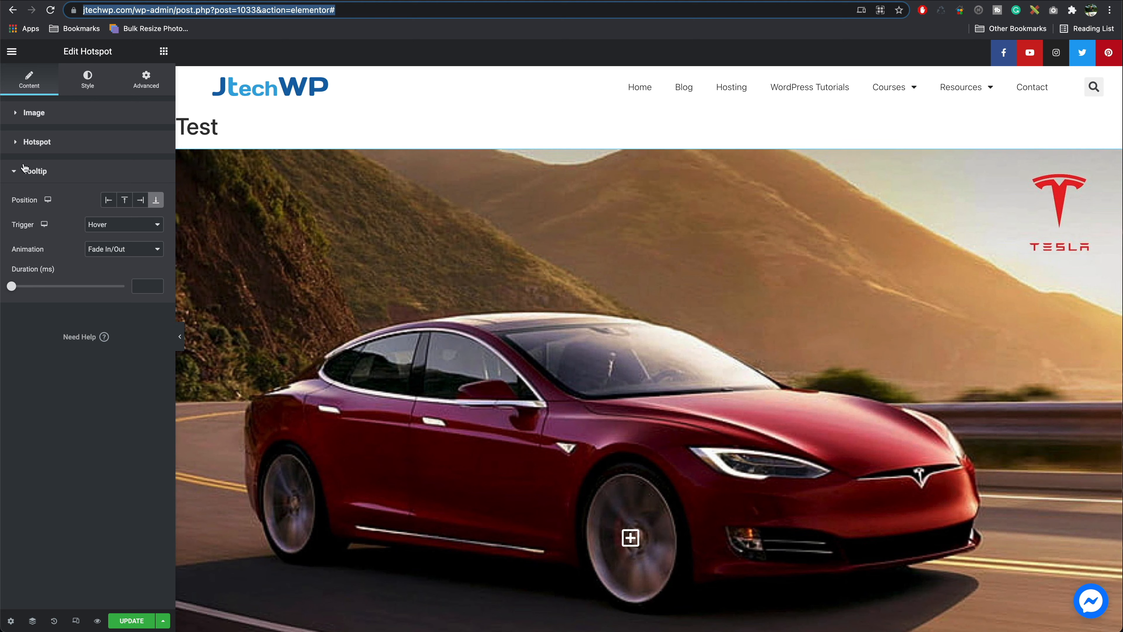
Step: Try the left, top and right tooltip positions for the wheel hotspot
click(112, 205)
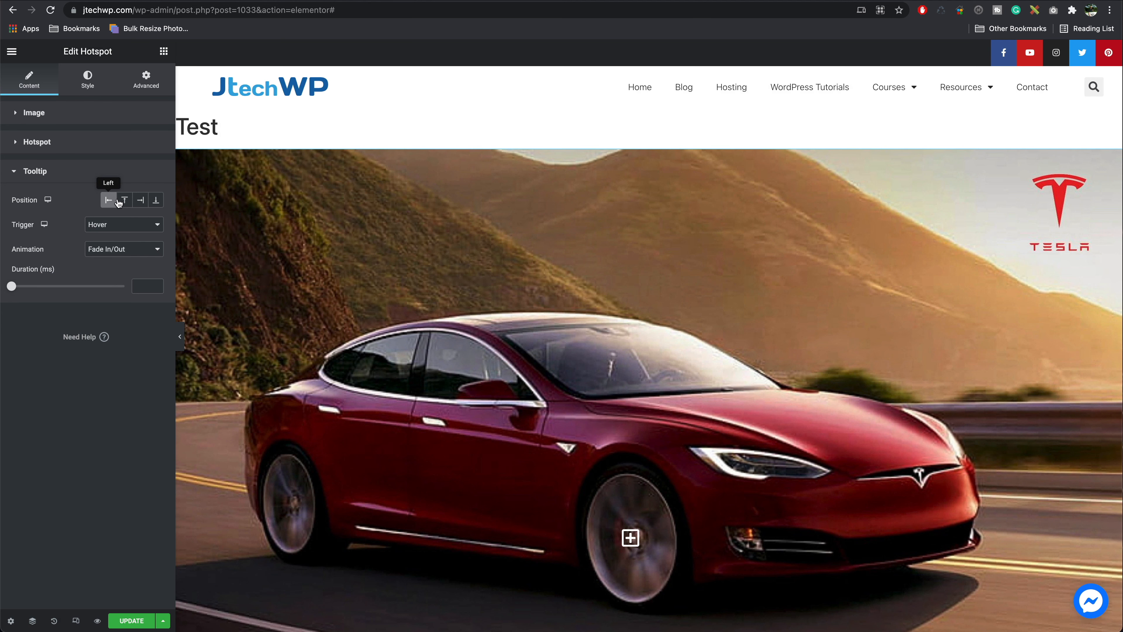
click(125, 200)
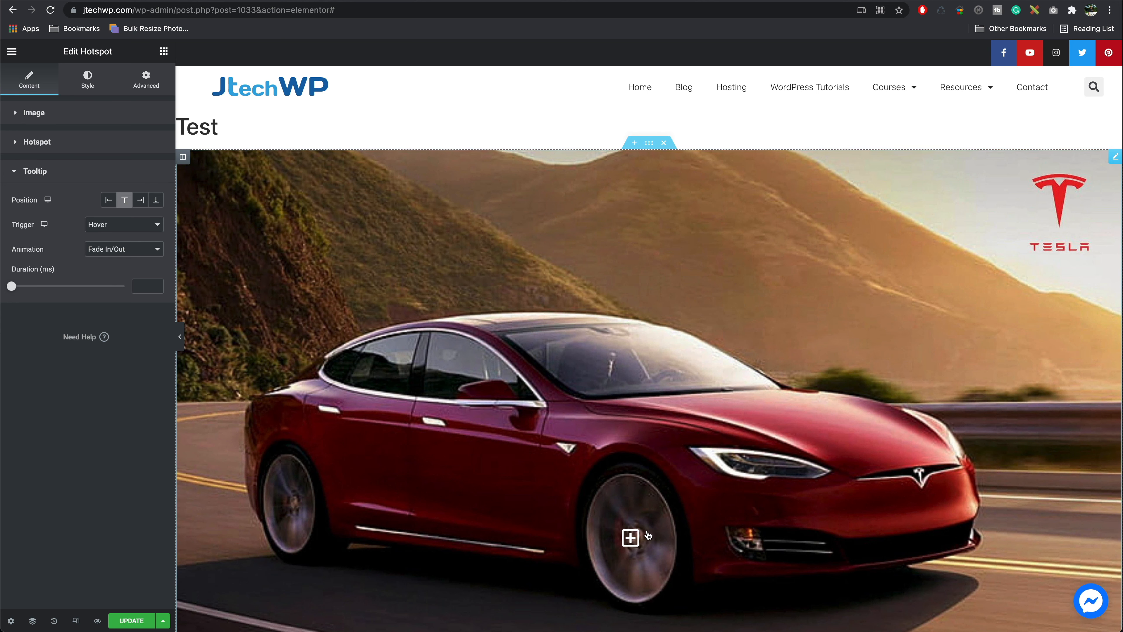
click(141, 204)
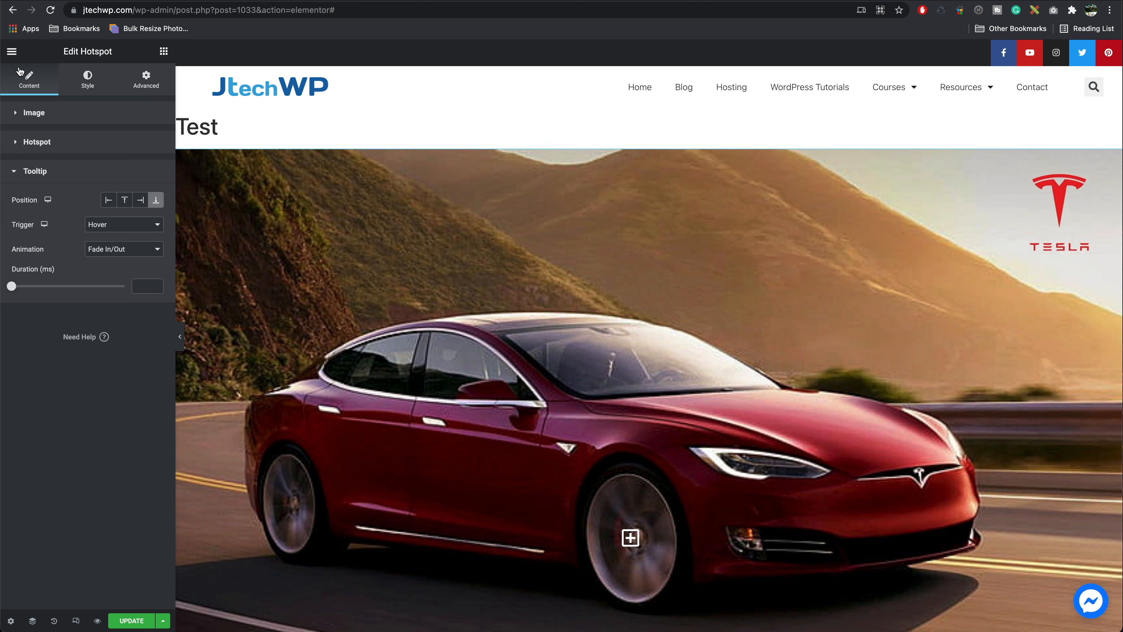
Step: Add a second hotspot on the car's wing mirror with a horizontal offset of 34 and a vertical offset of 38
click(106, 146)
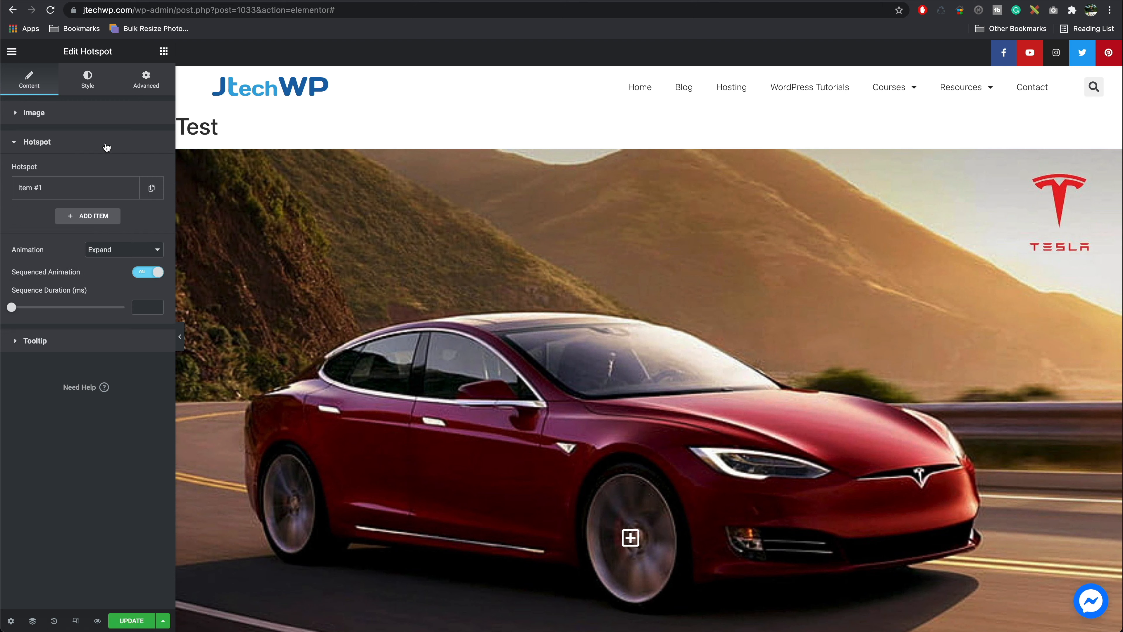
click(99, 221)
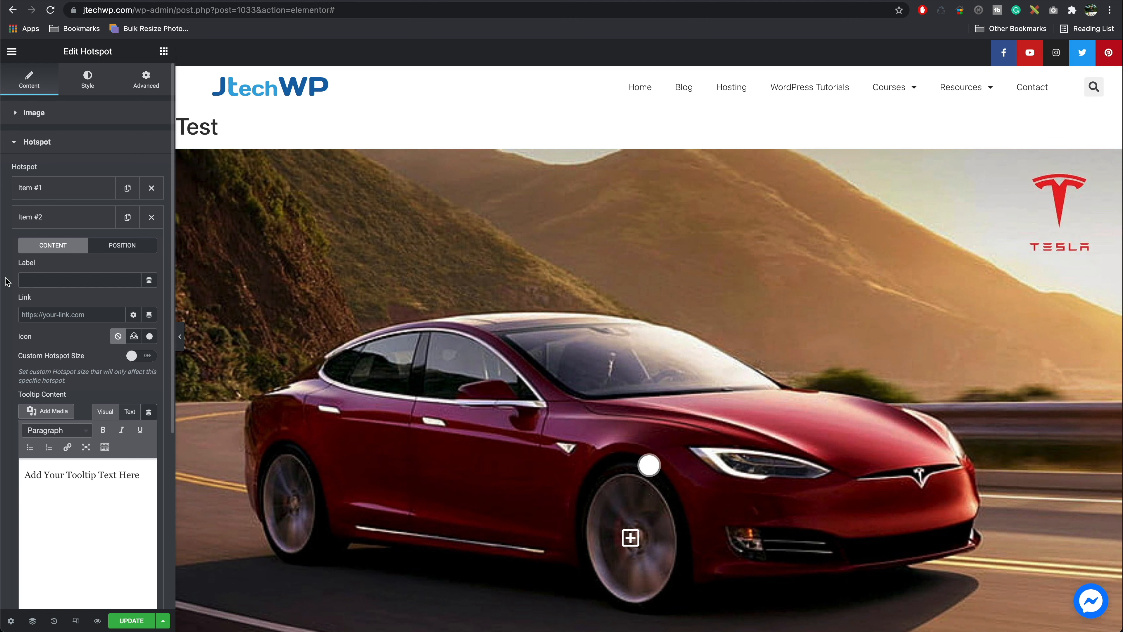
click(116, 246)
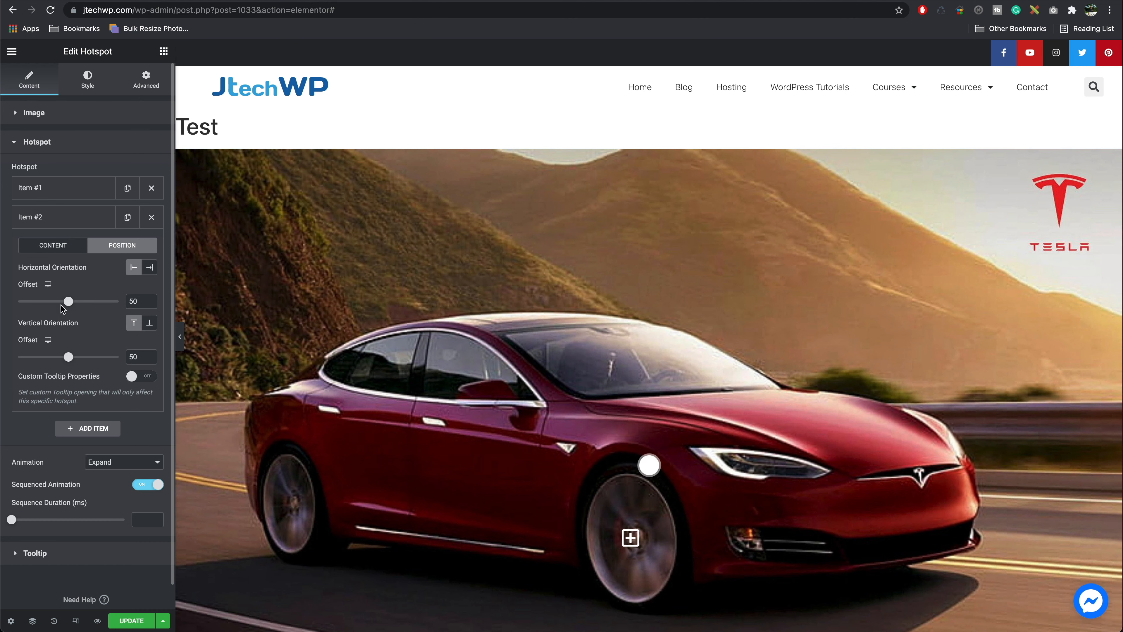
drag(68, 301, 53, 302)
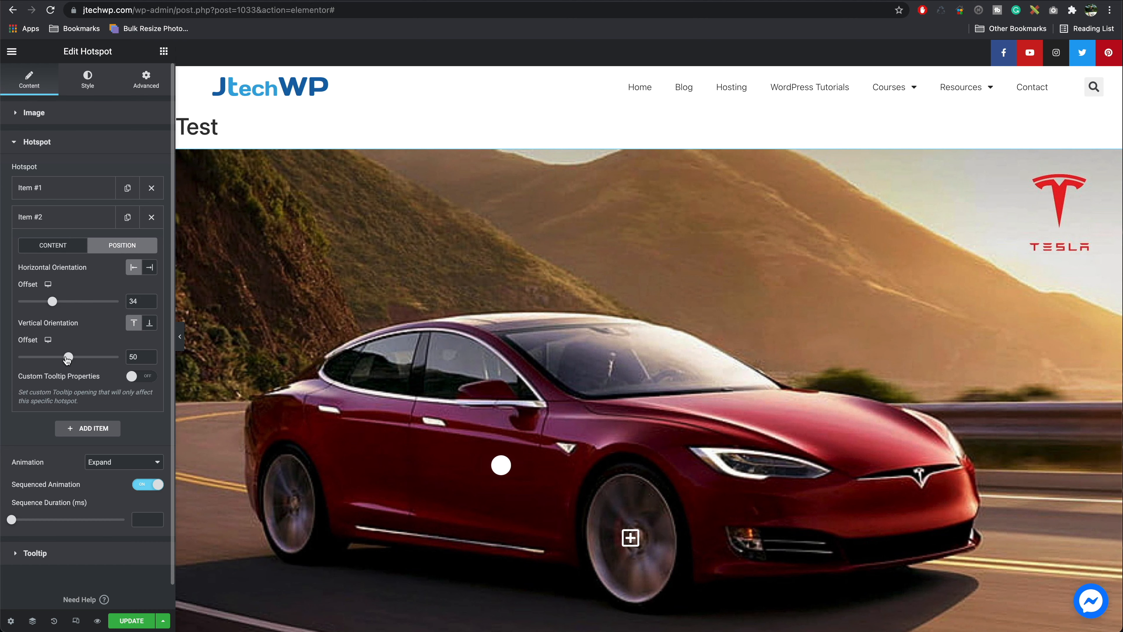
drag(68, 357, 54, 358)
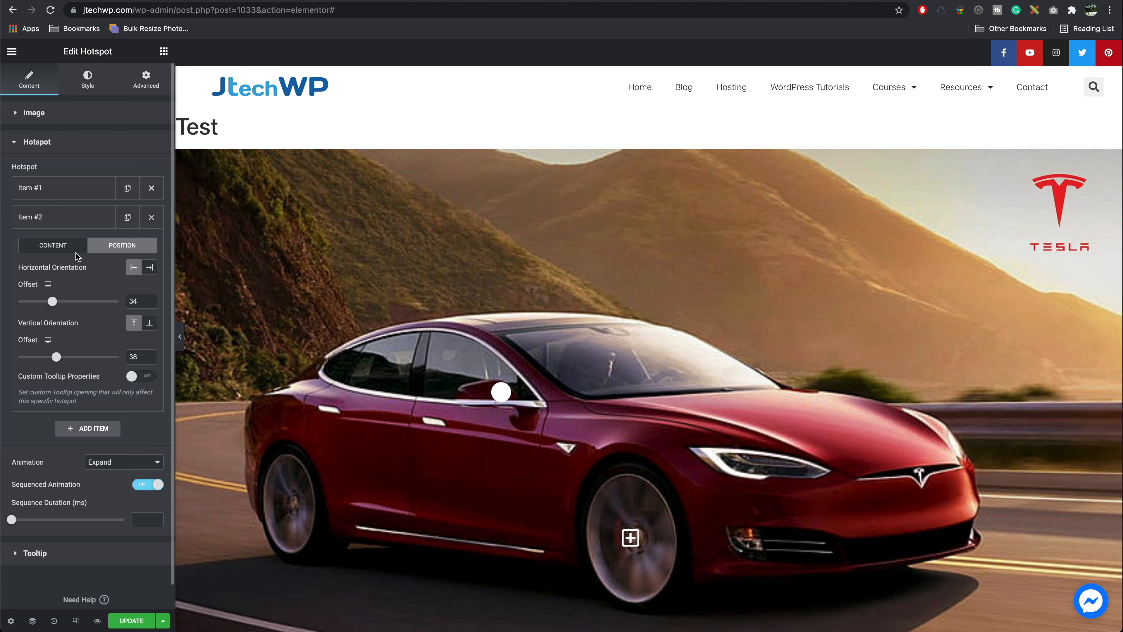
Step: Replace the second hotspot's placeholder tooltip text with "Wing mirror"
click(68, 250)
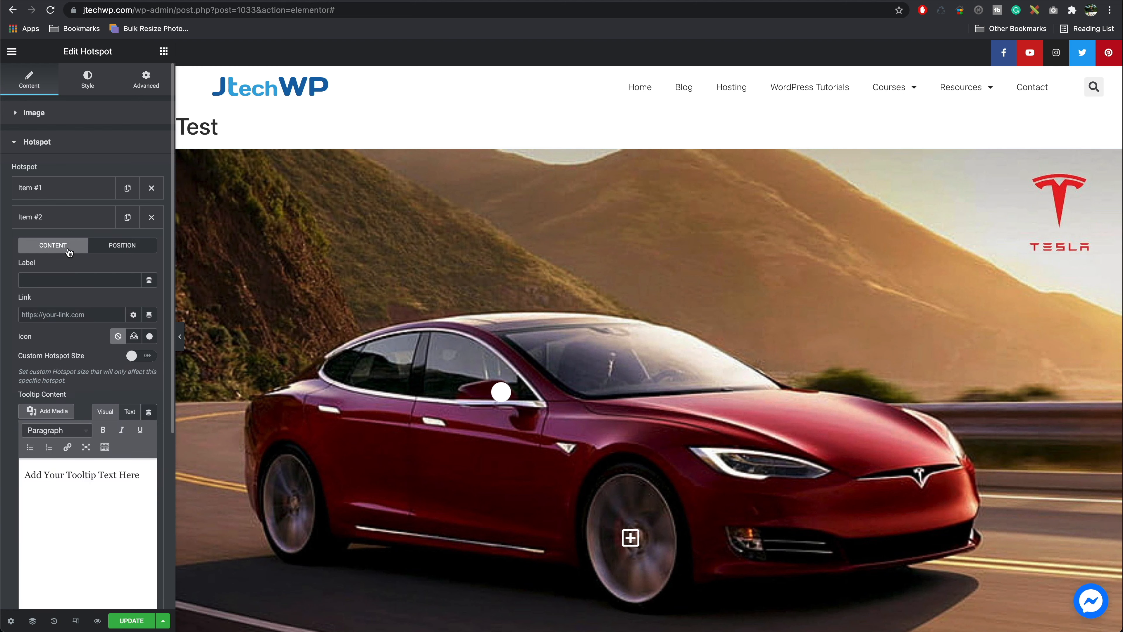
drag(141, 475, 1, 466)
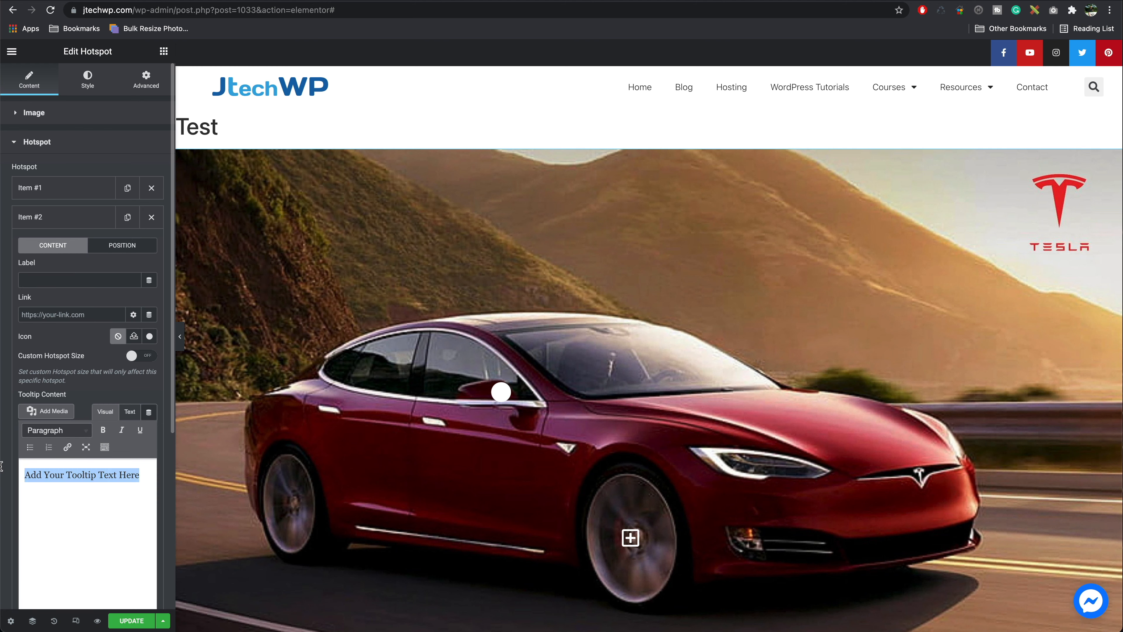
text(W)
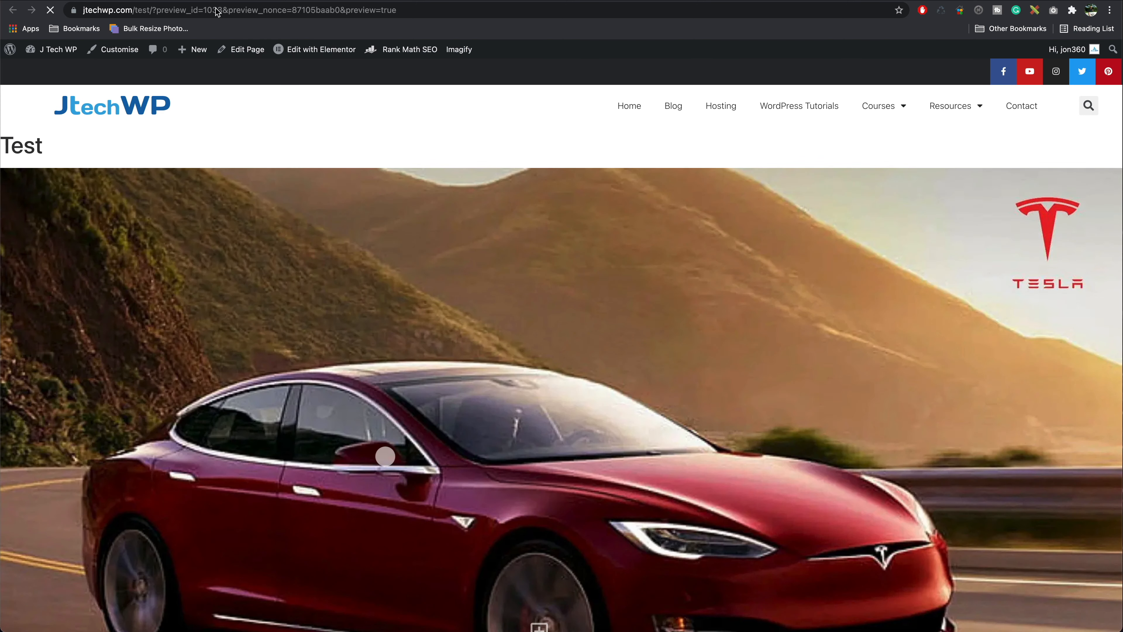
Step: Load the live Test page and check the tooltips of the wing mirror and wheel hotspots
click(50, 9)
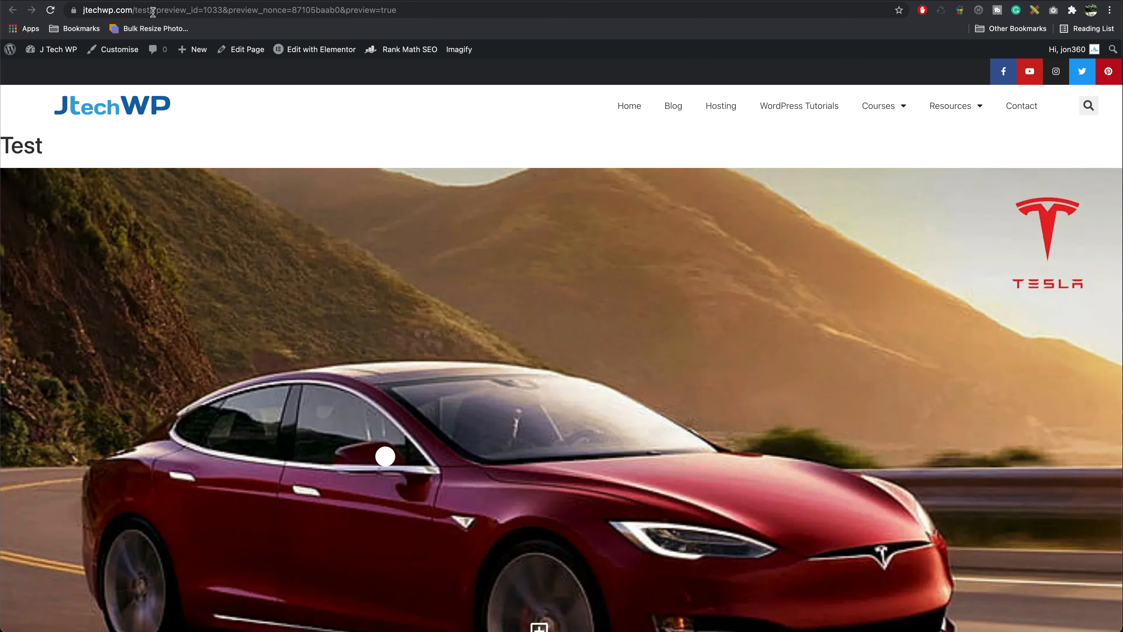
scroll(589, 326, down, 2)
scroll(588, 329, down, 2)
mouse_move(386, 360)
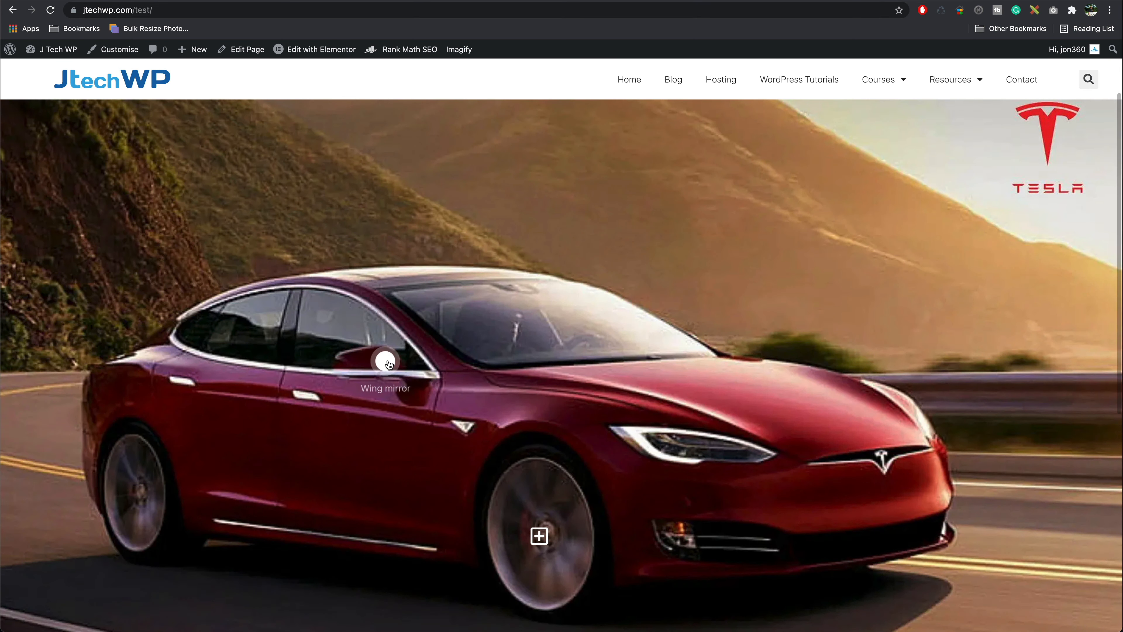
mouse_move(539, 537)
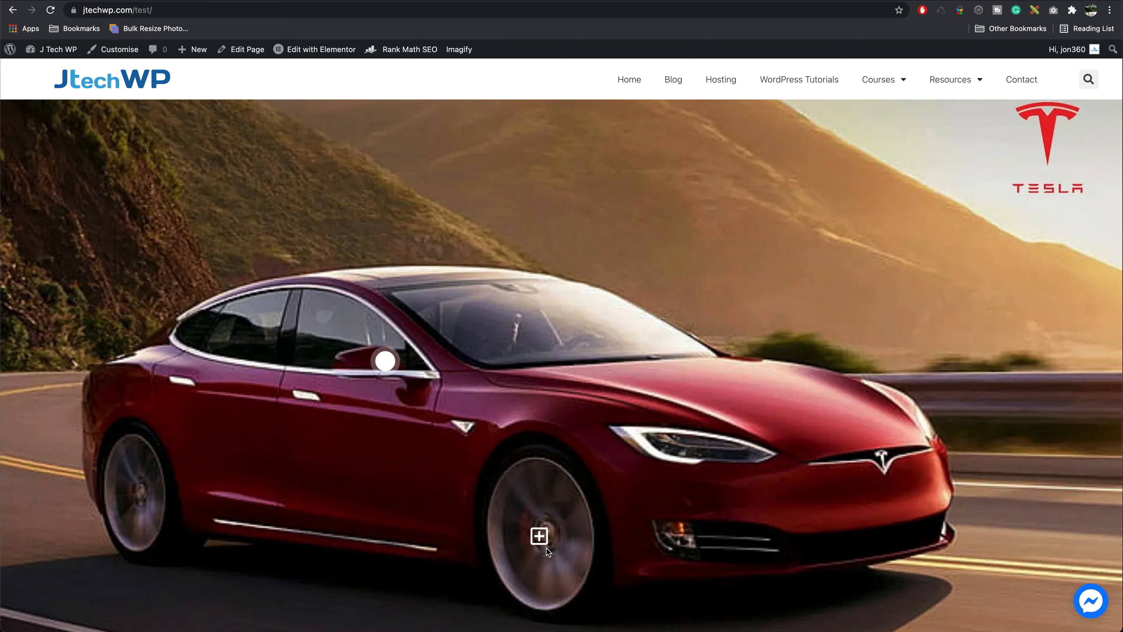
scroll(547, 548, up, 3)
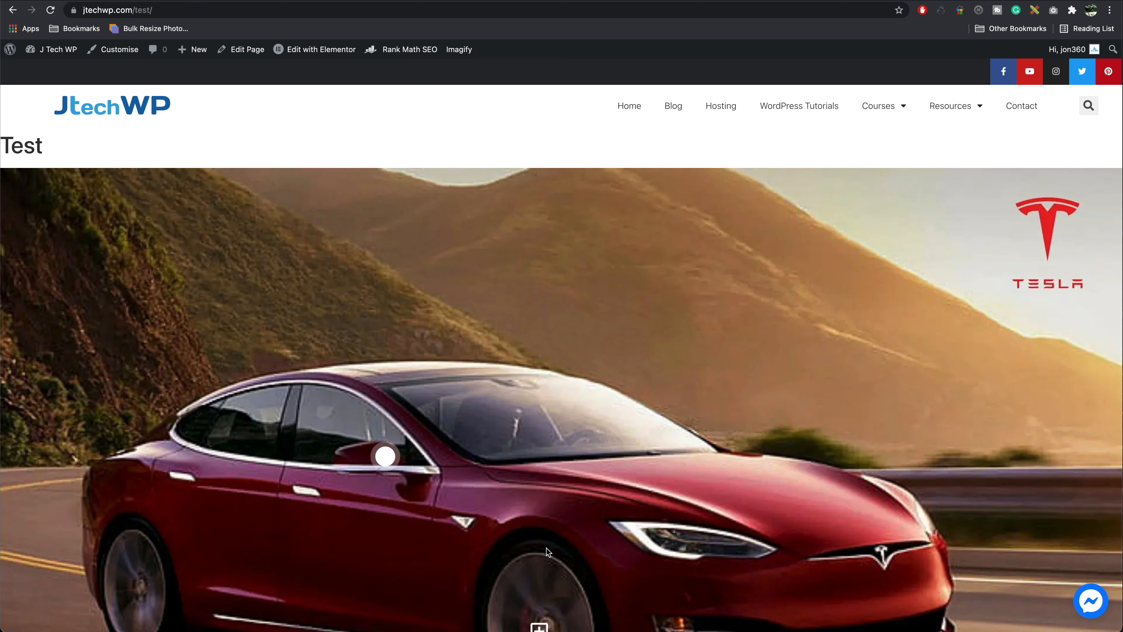